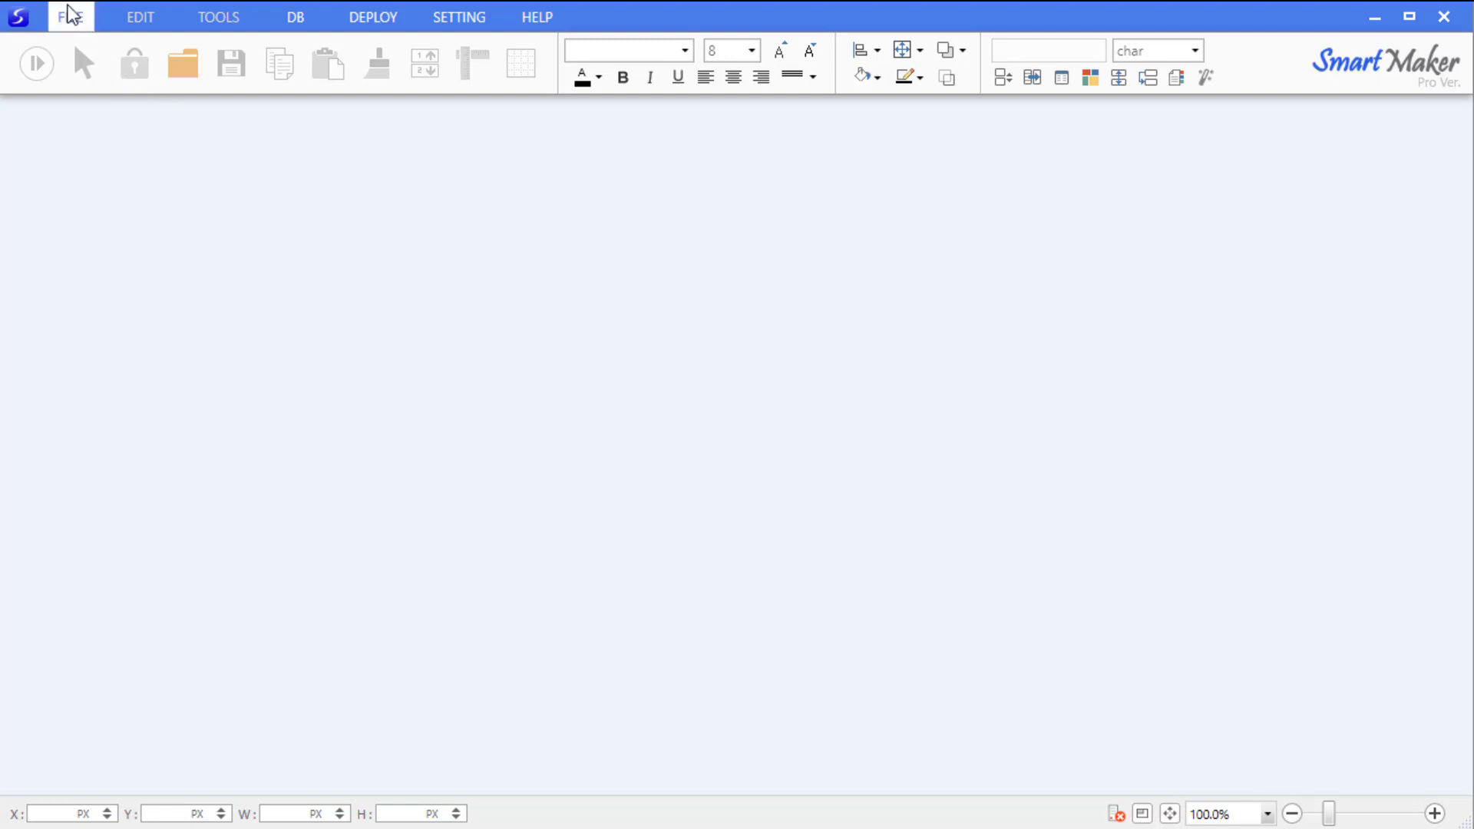
Connect to the DEV_DB server by entering the login ID and account password
click(69, 11)
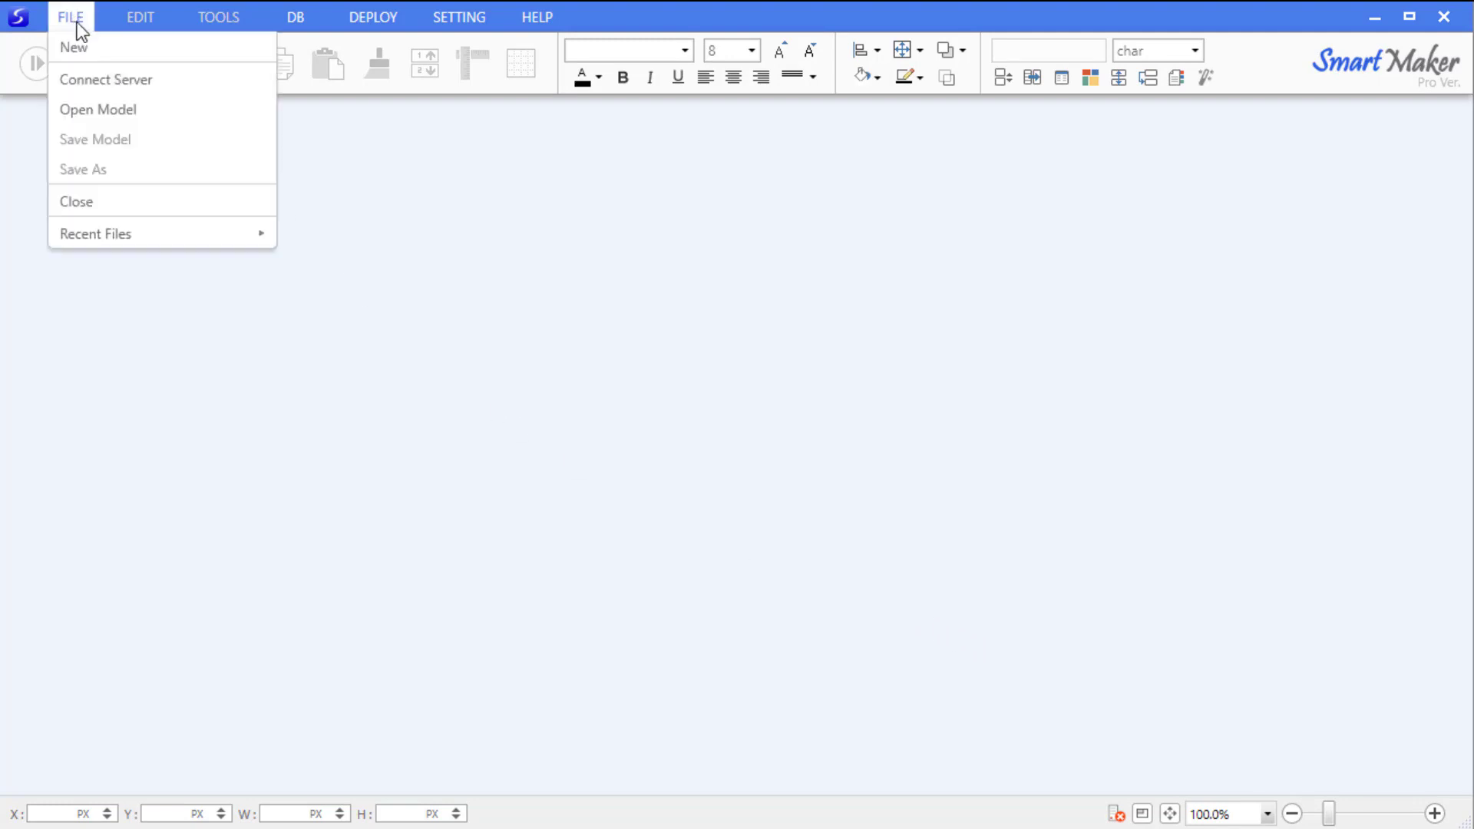
click(123, 84)
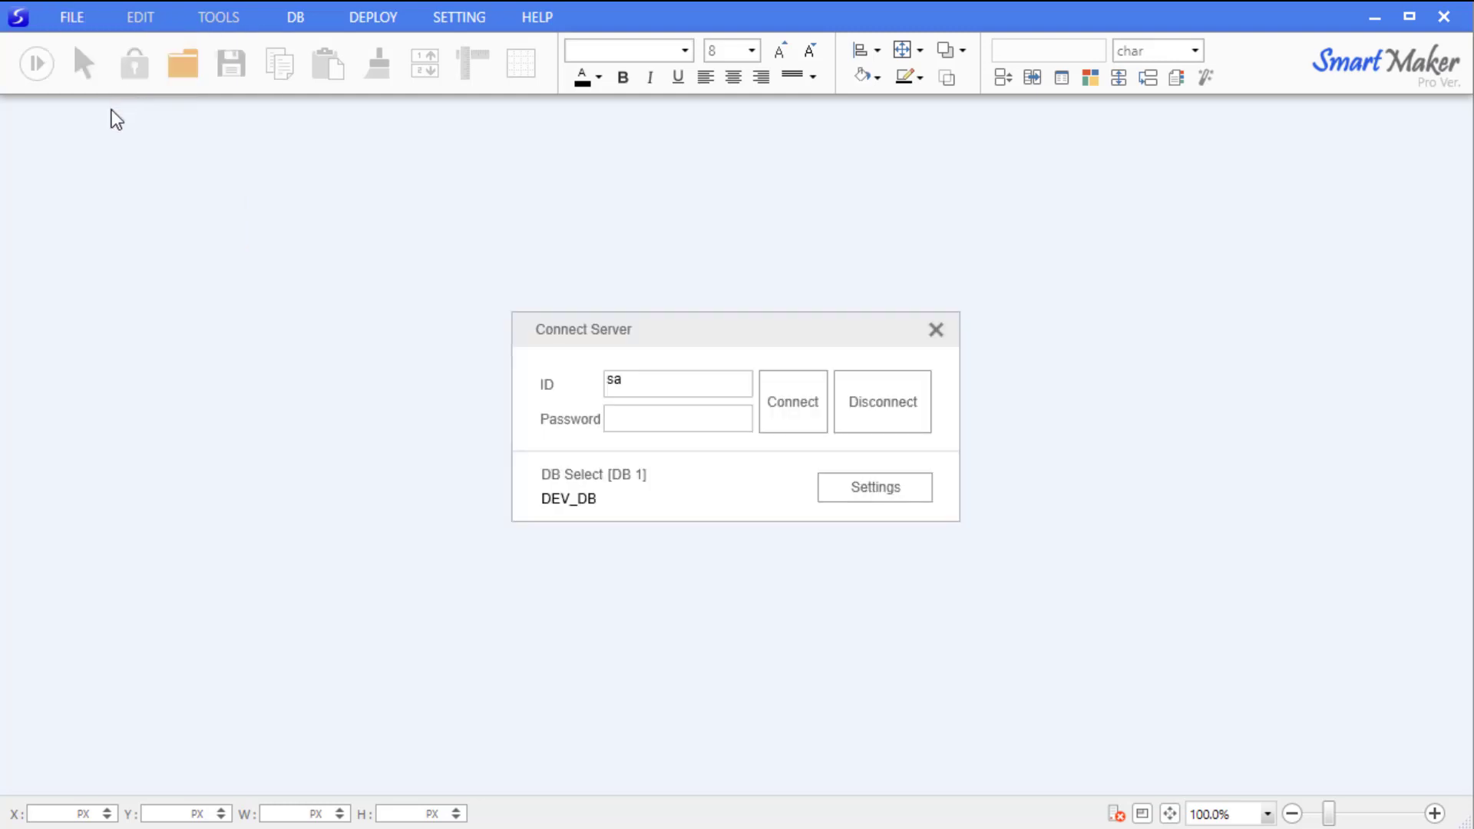
drag(661, 385, 527, 394)
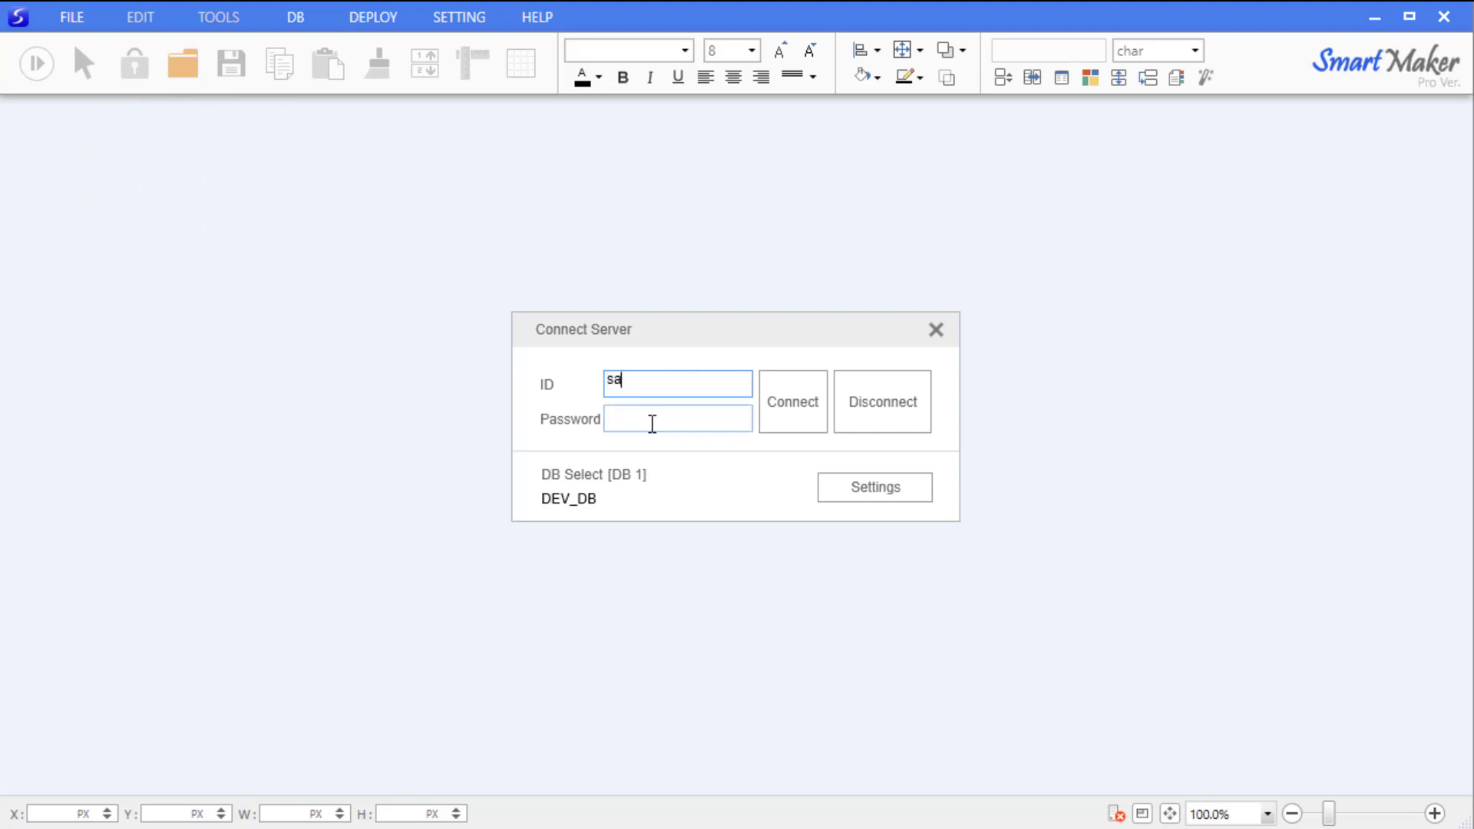
click(738, 424)
text(1)
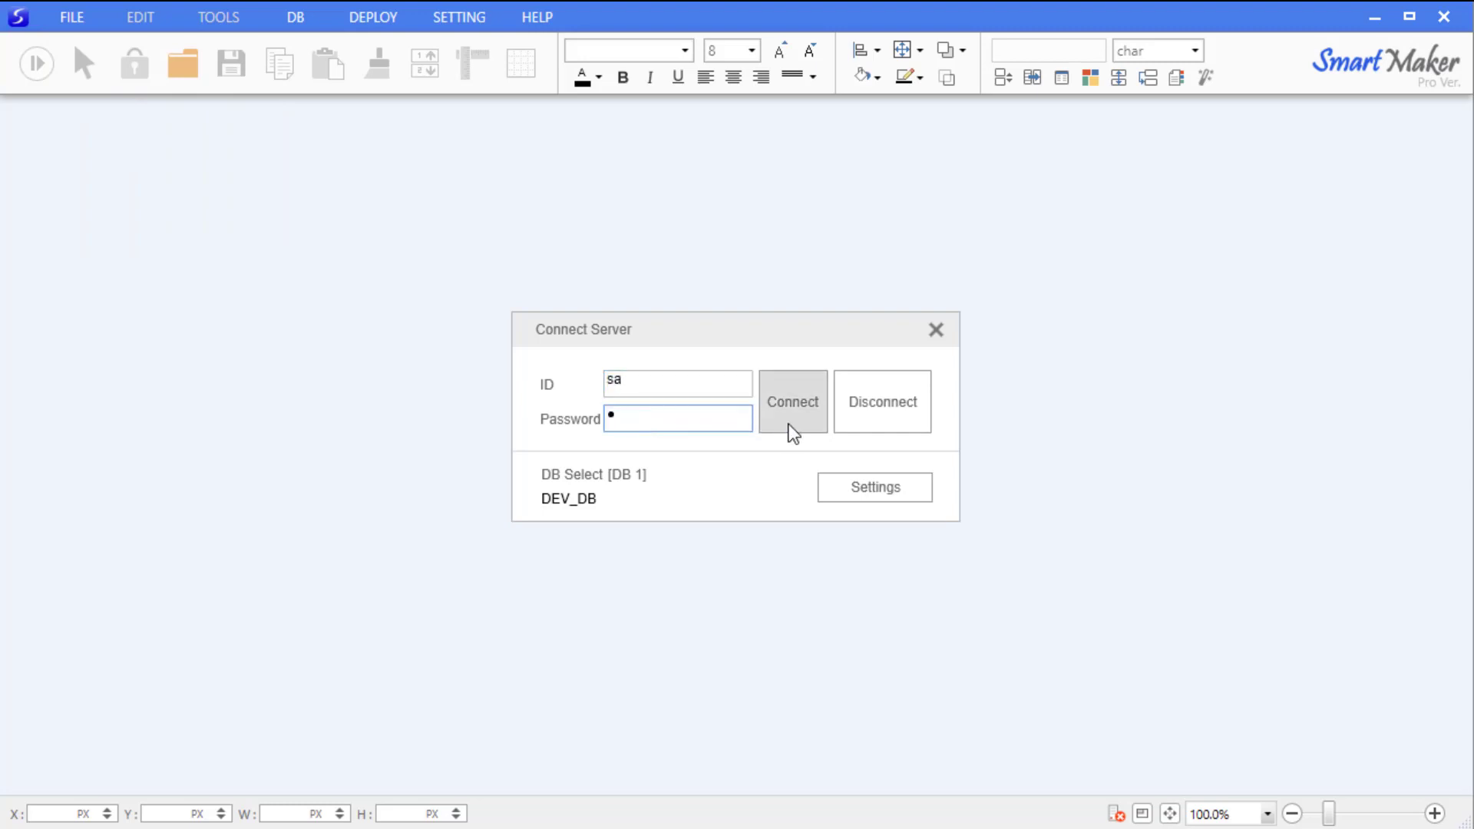
click(795, 420)
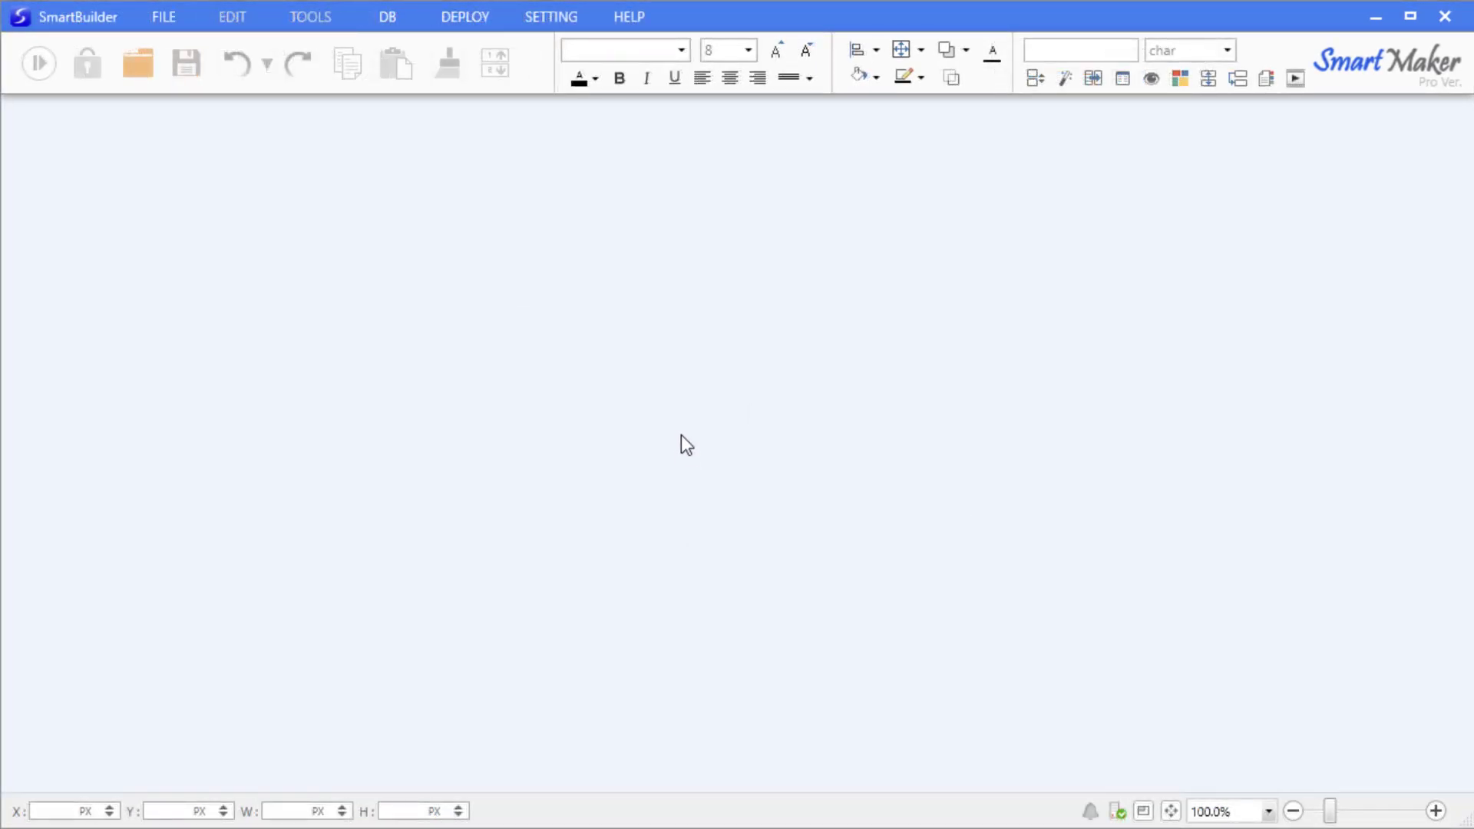
Create an Android package with abbreviation 'restaurant' and app name 'My Favorites'
click(459, 23)
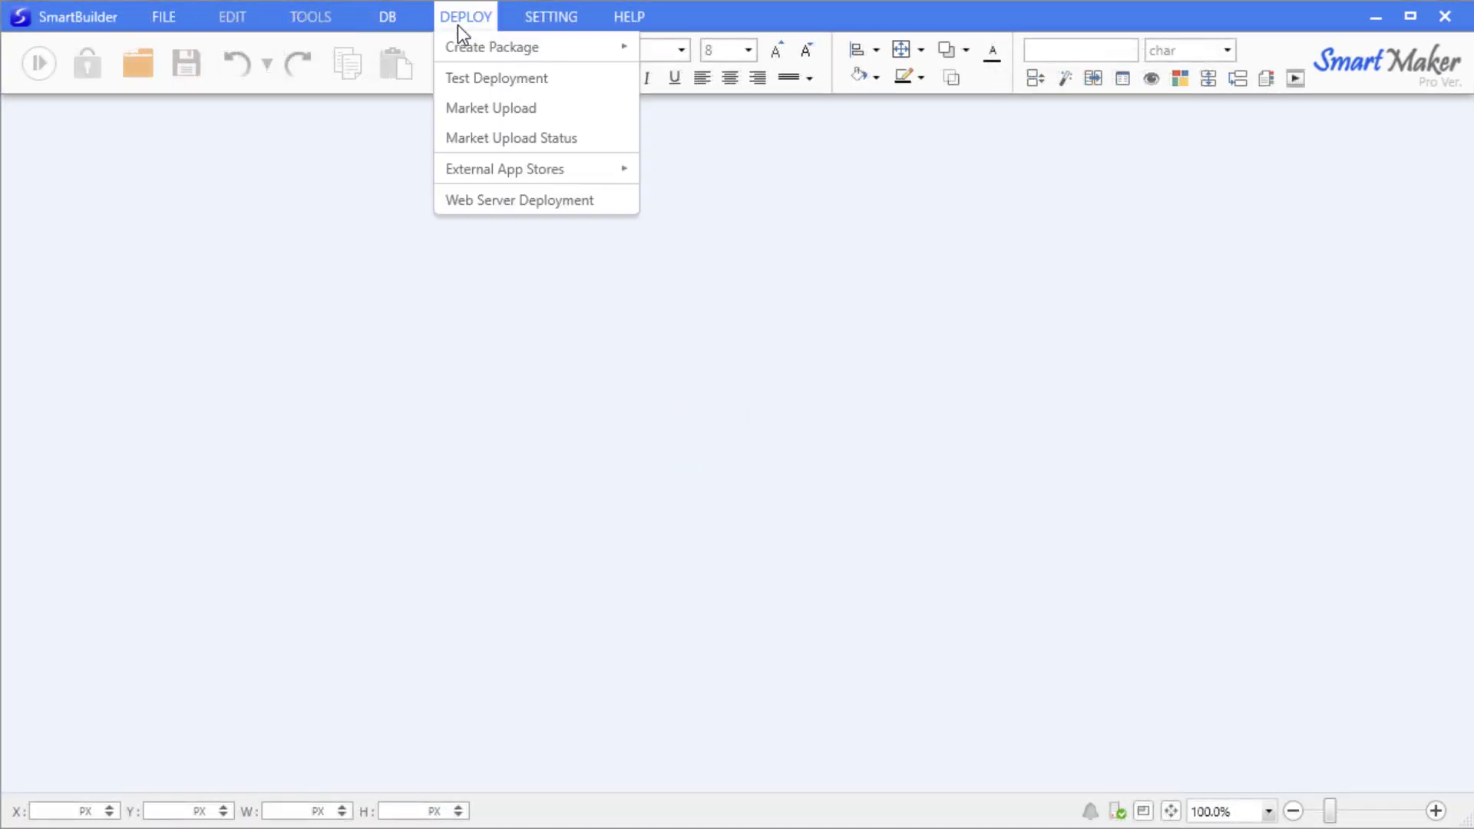
mouse_move(472, 51)
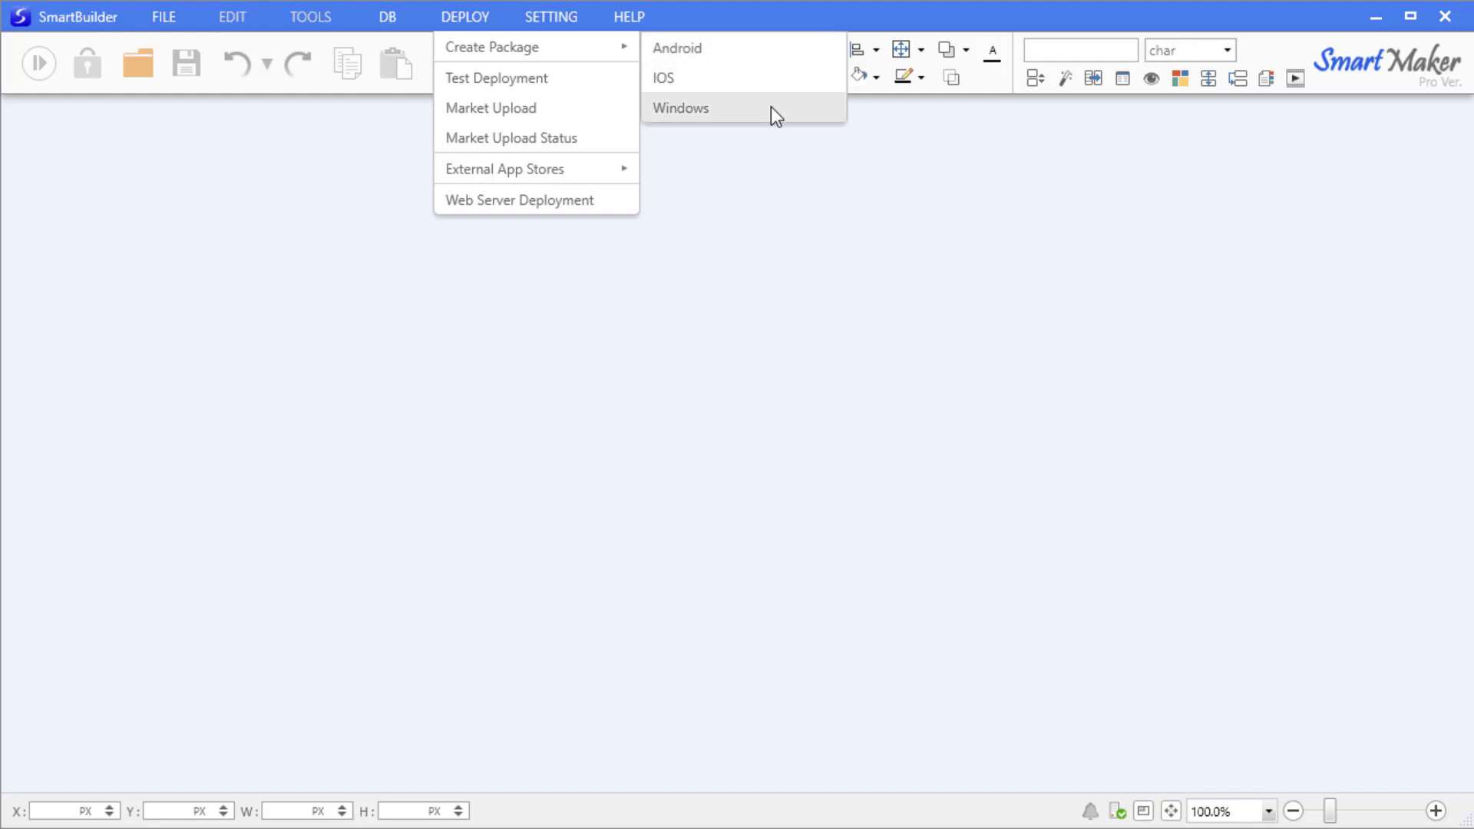
click(781, 51)
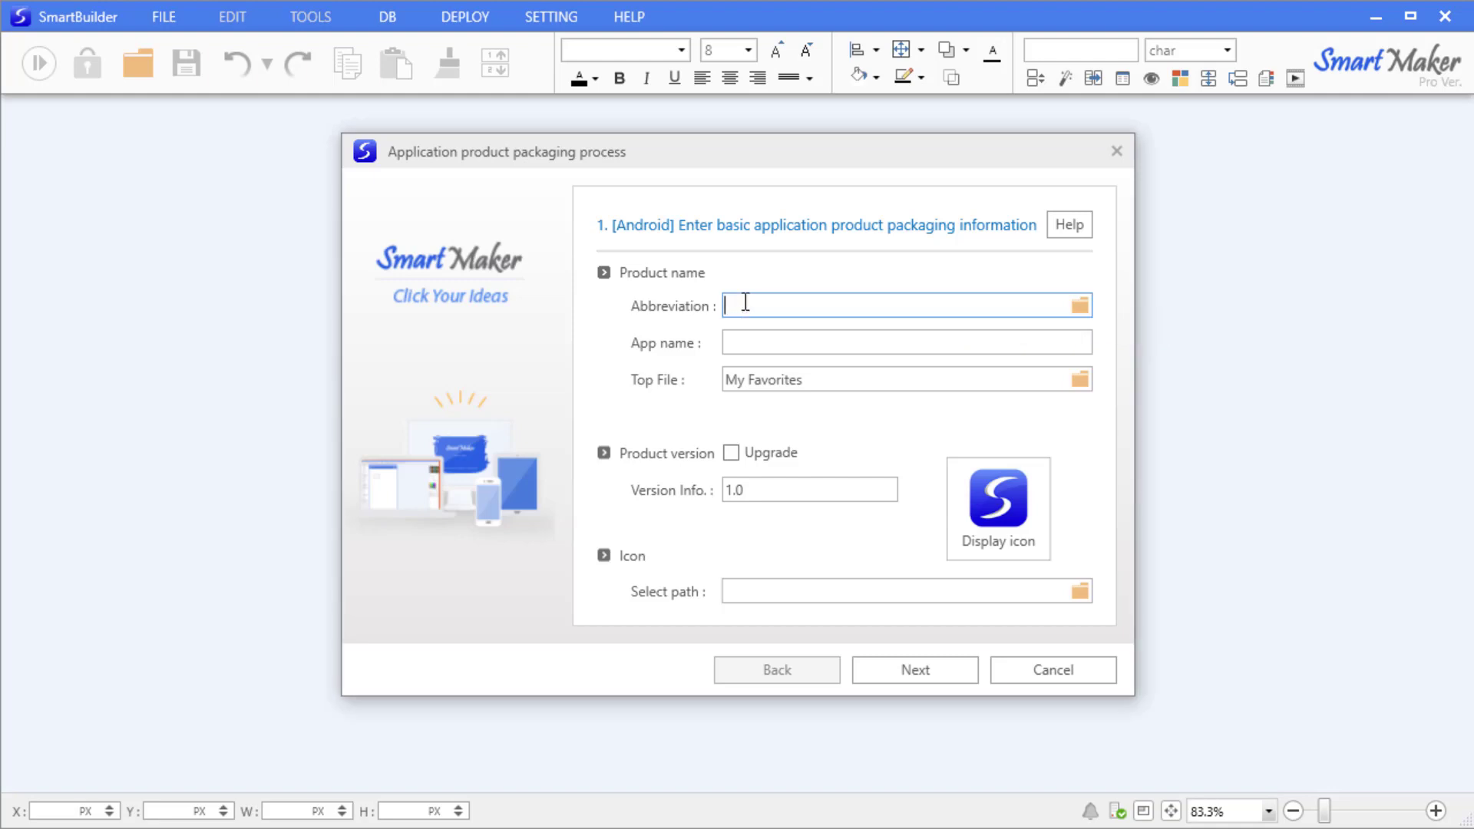
text(restaurant)
click(790, 343)
text(M)
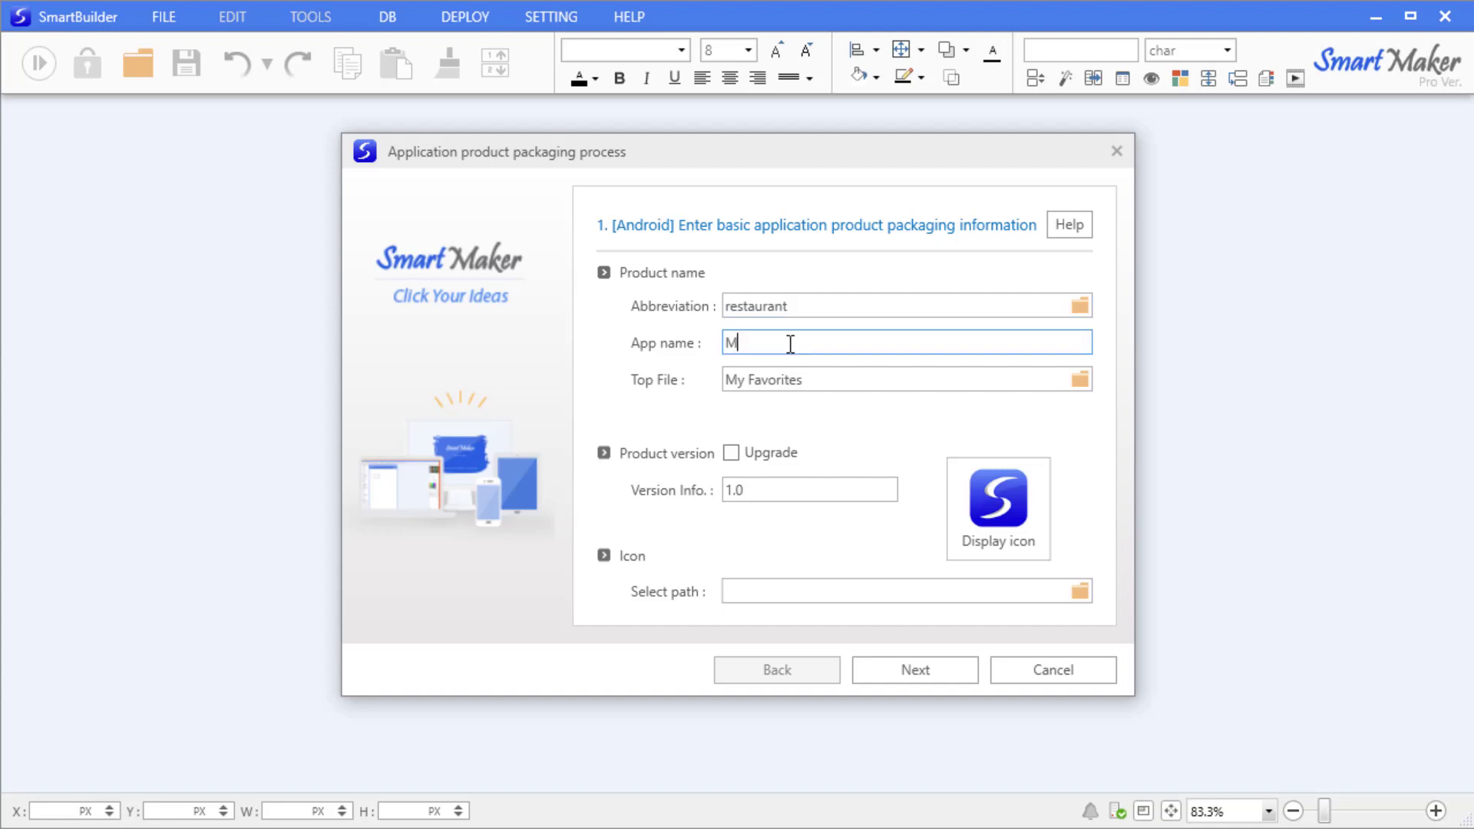
text(y Favorites)
Set the Top File to My Favorites and choose the 'icon' image from Images as the app icon
click(1079, 381)
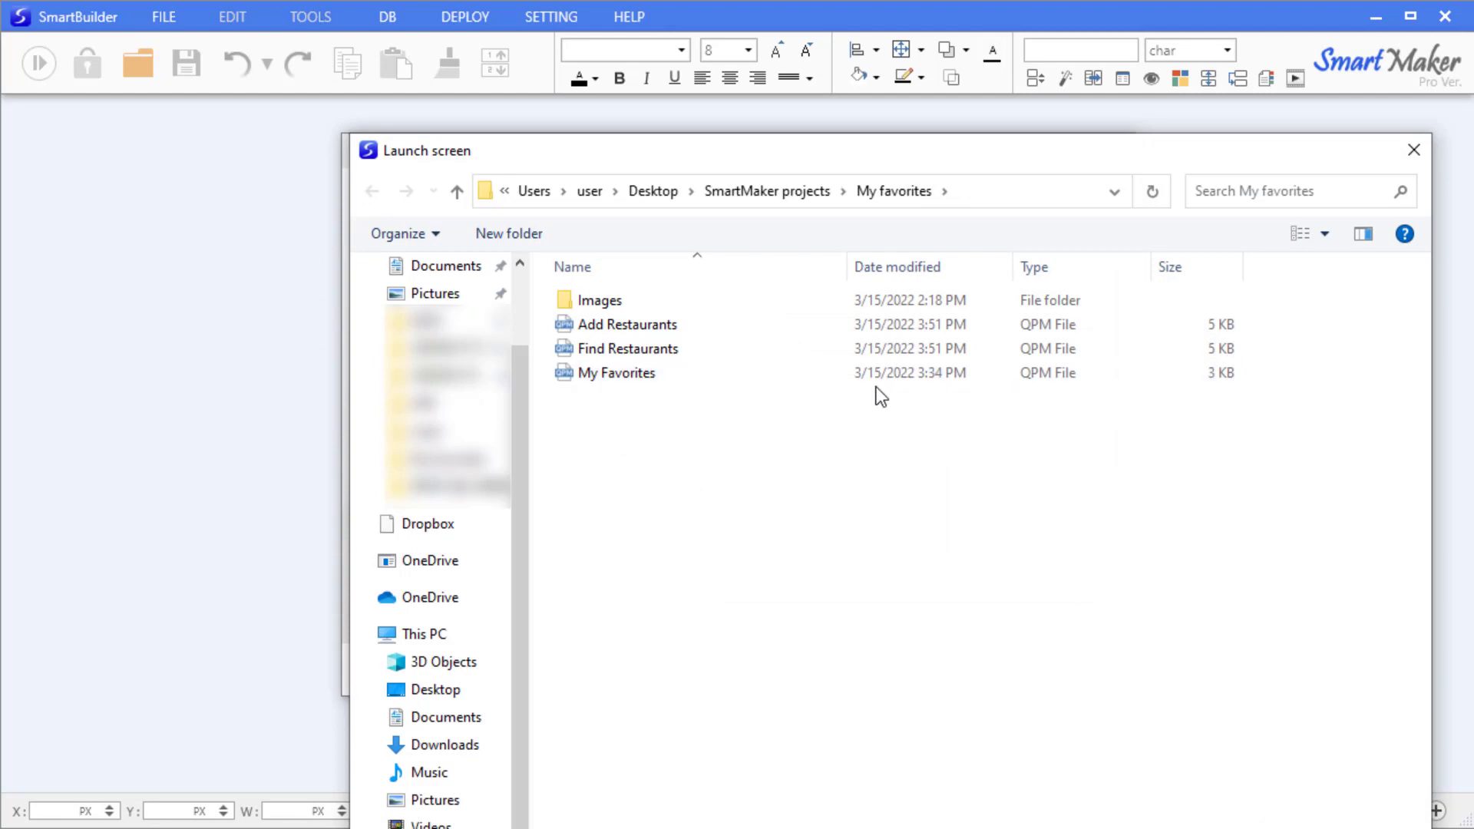
double_click(662, 375)
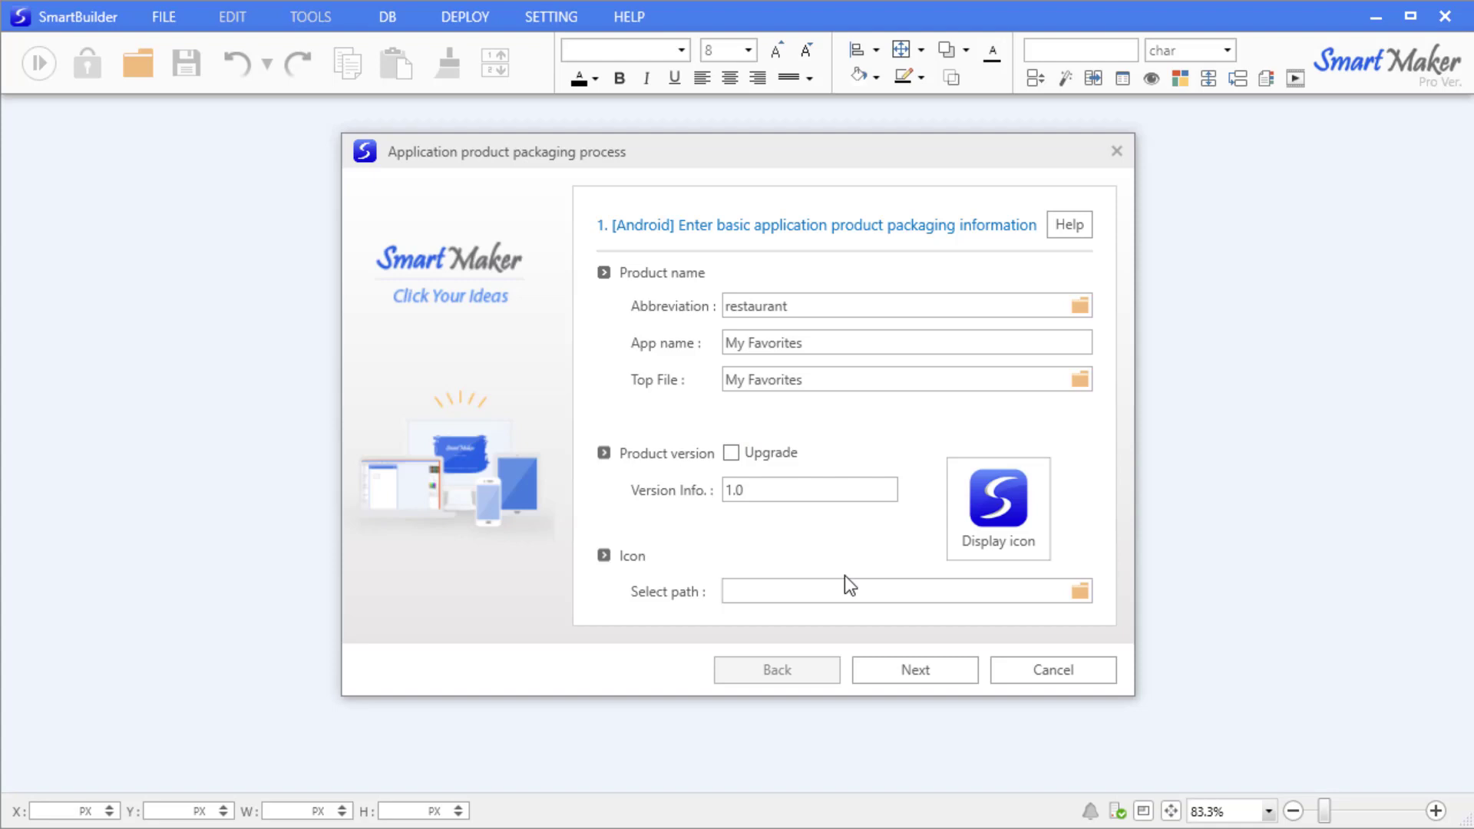
click(1082, 595)
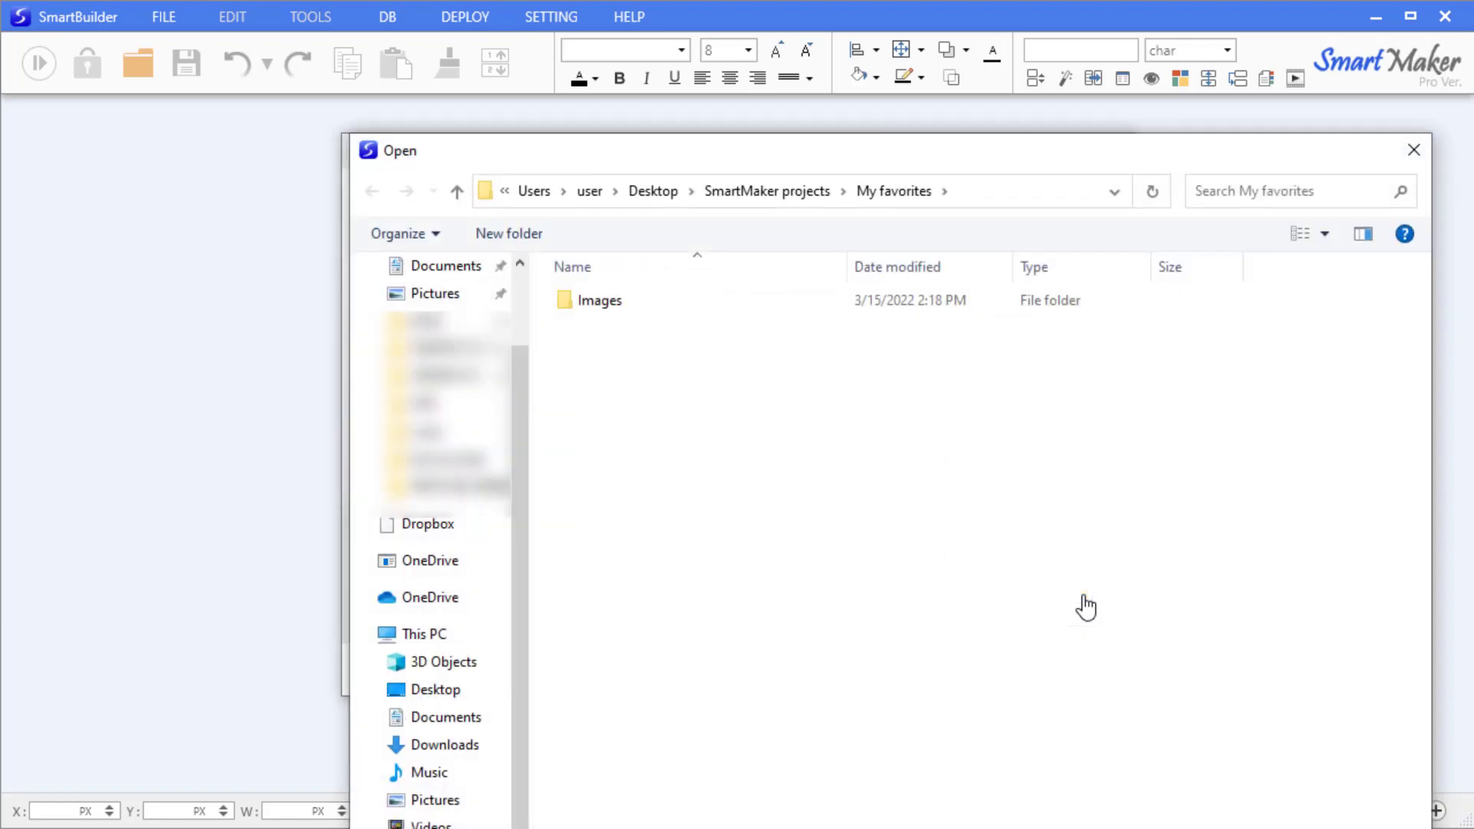
double_click(636, 310)
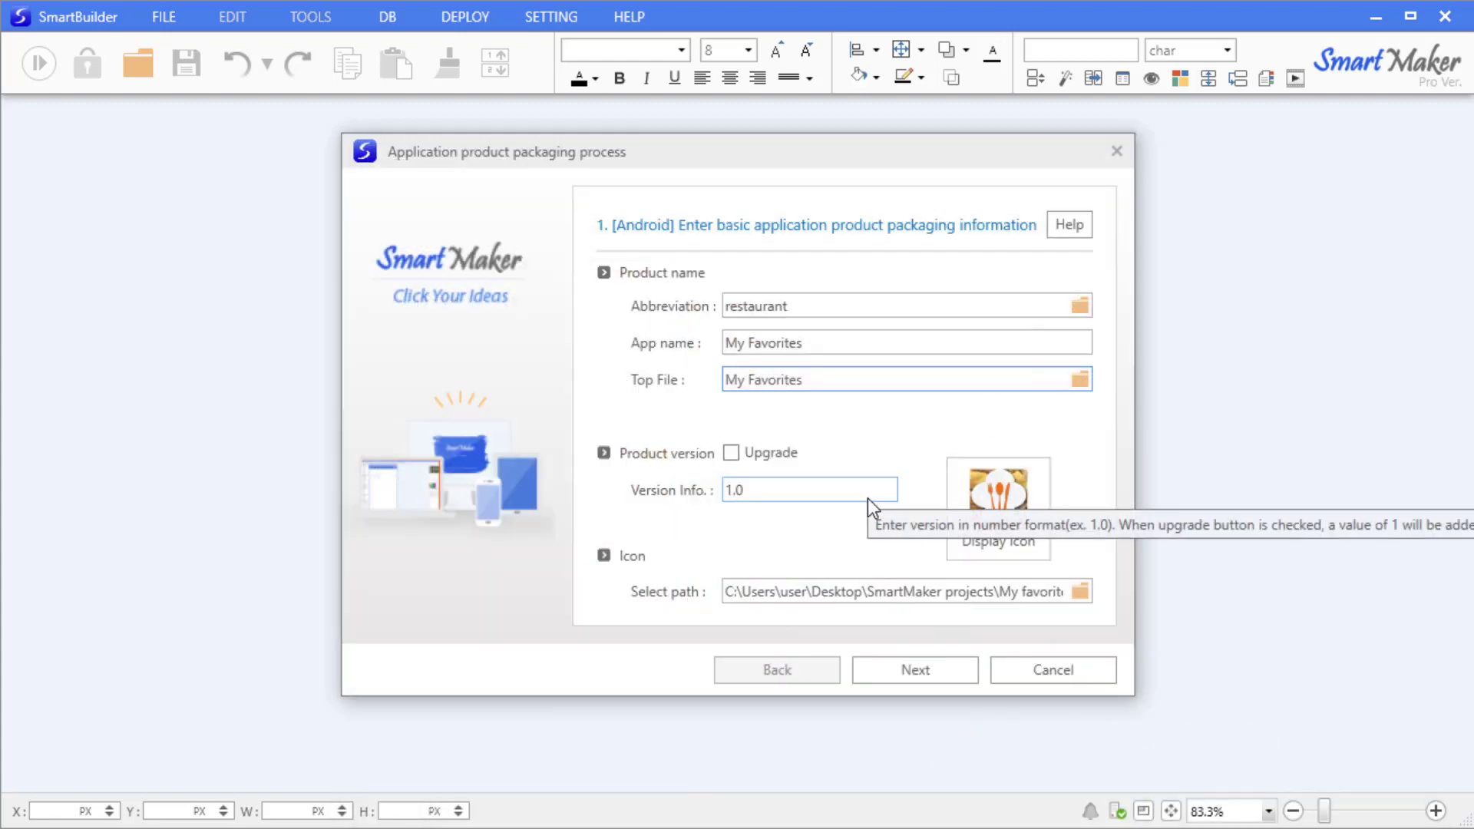
mouse_move(972, 600)
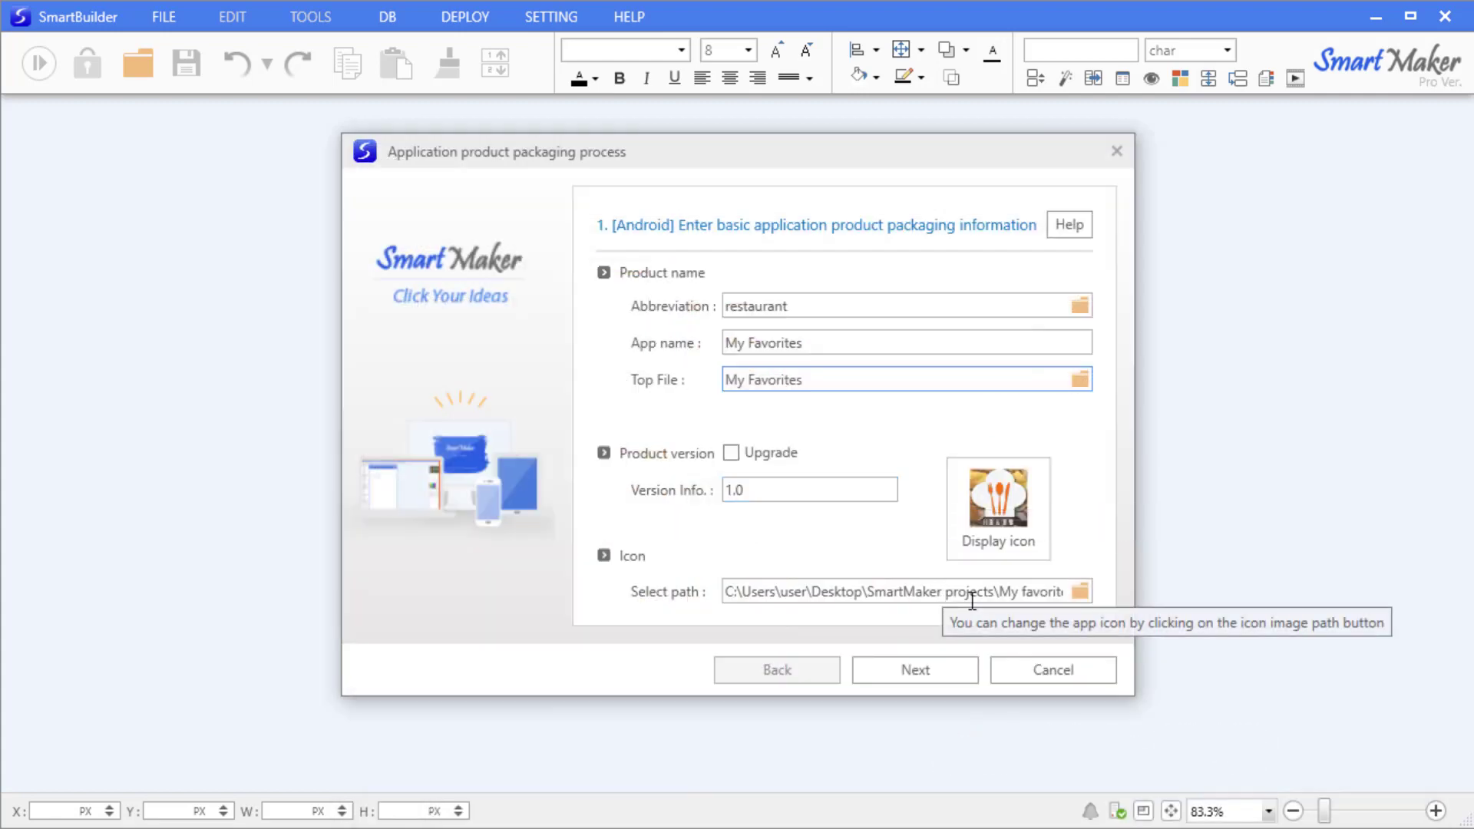
Move to the packaging target step, review the My favorites package contents and complete the review
click(951, 674)
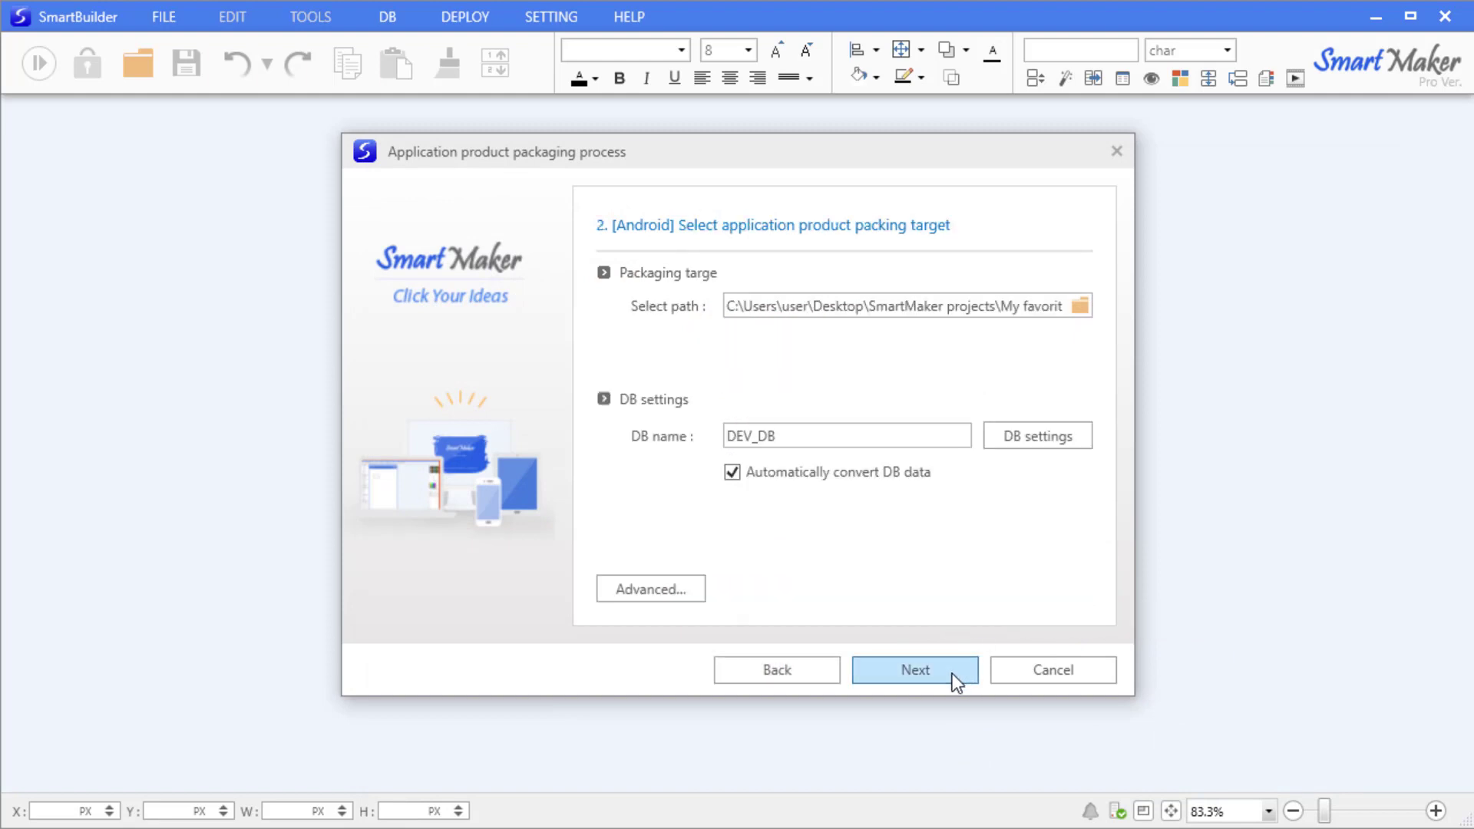
click(1077, 316)
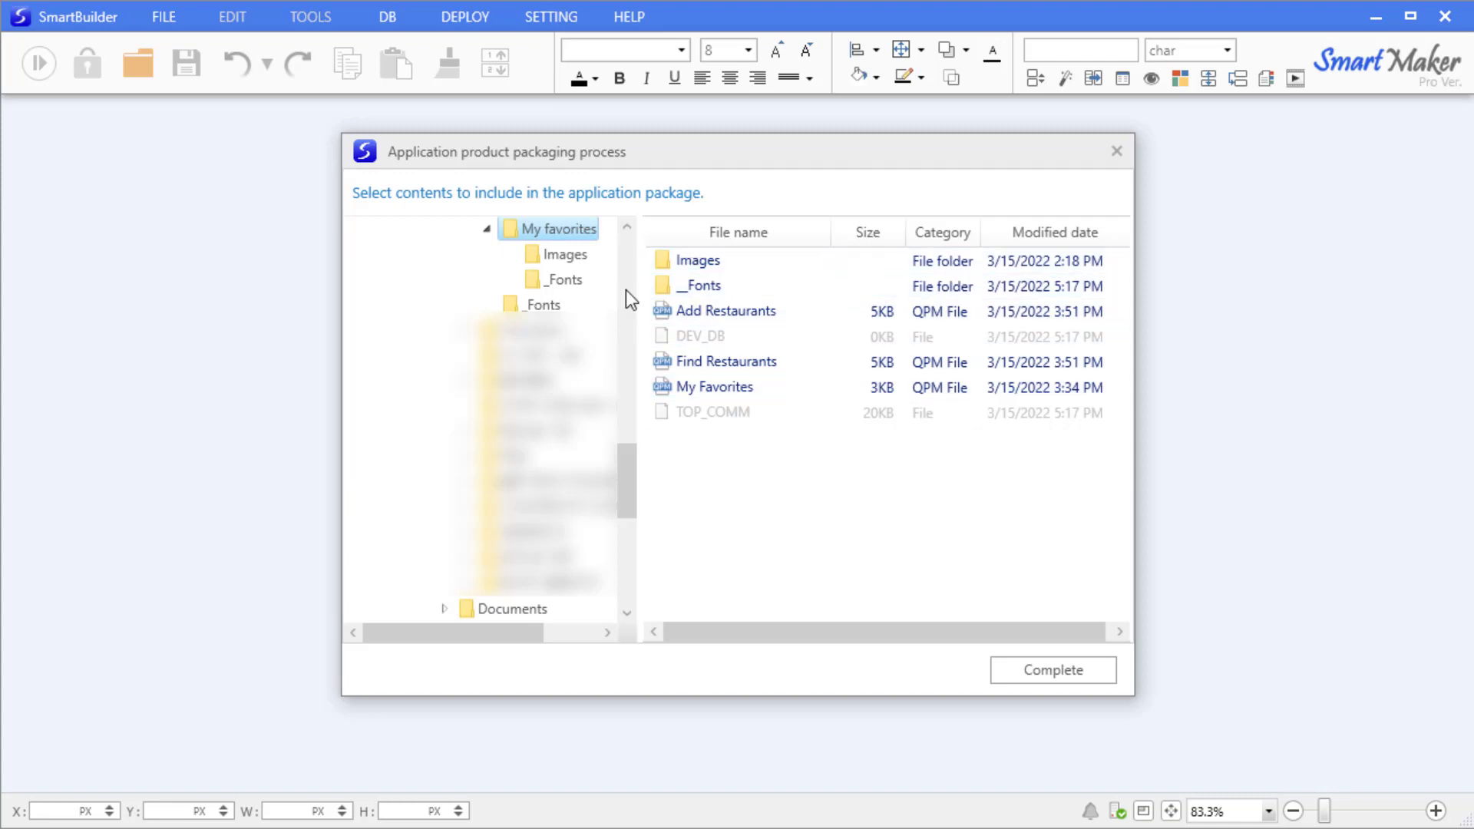
click(1034, 680)
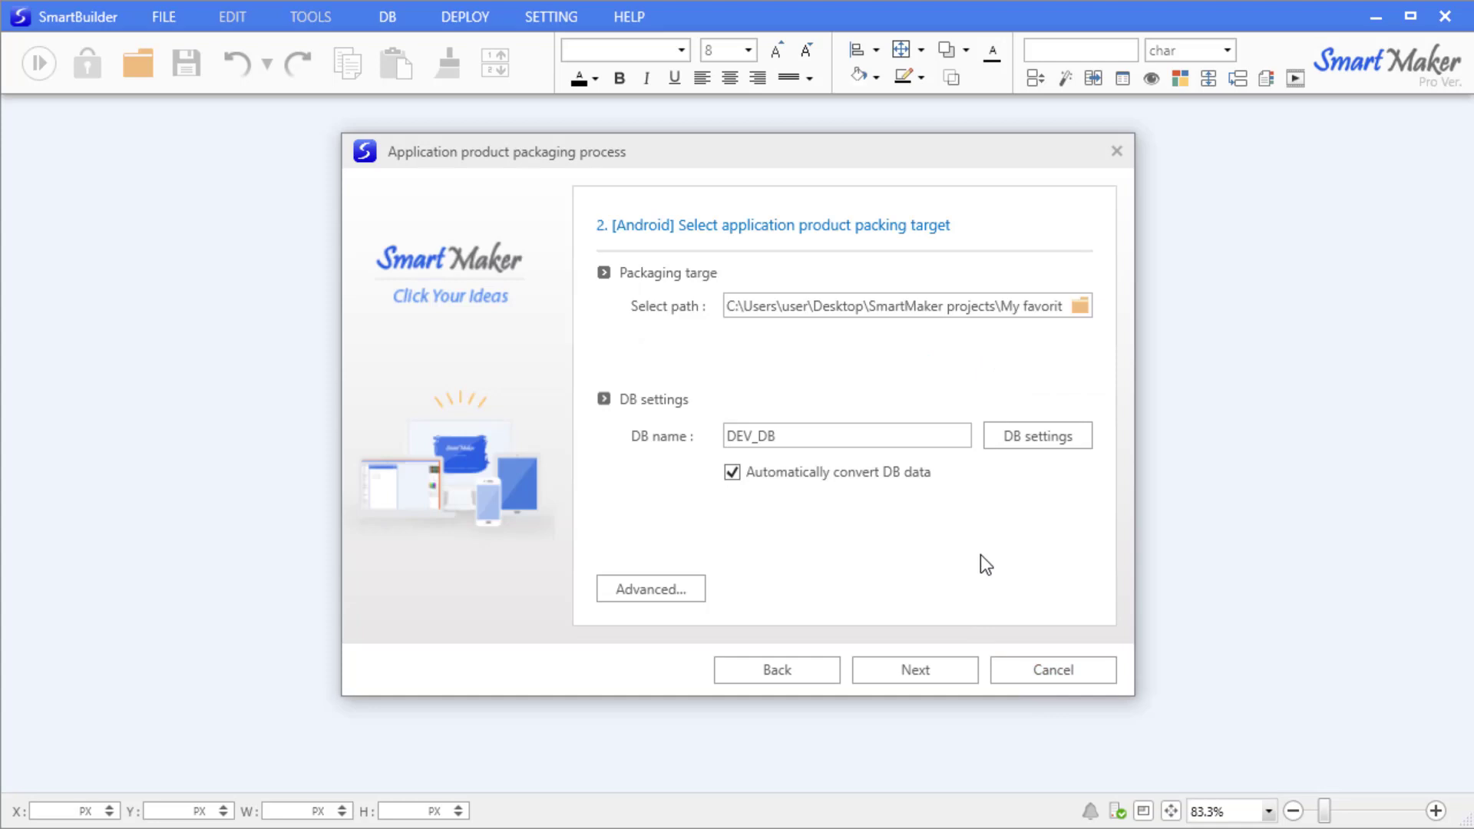
click(1030, 439)
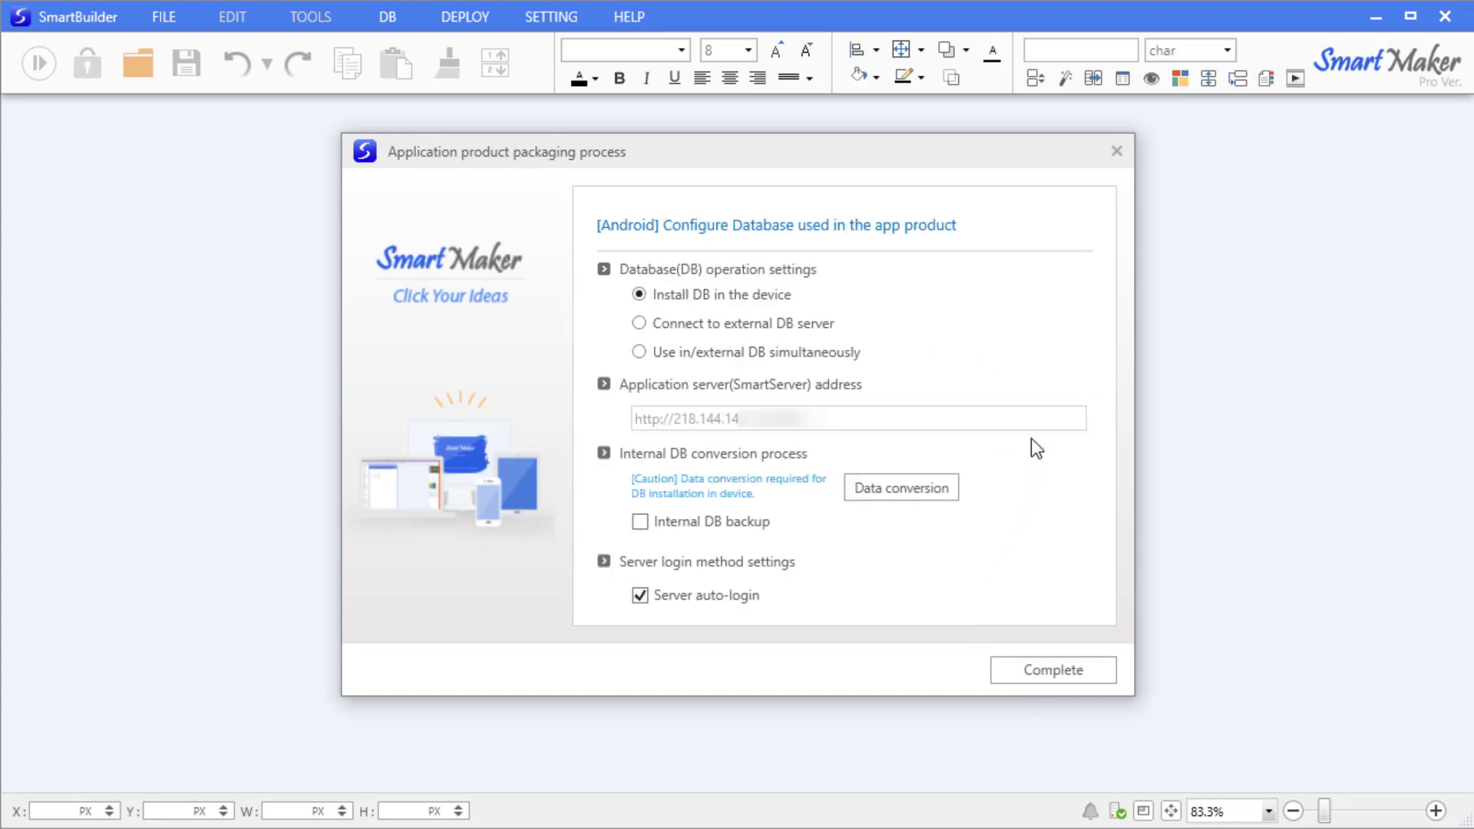
click(634, 324)
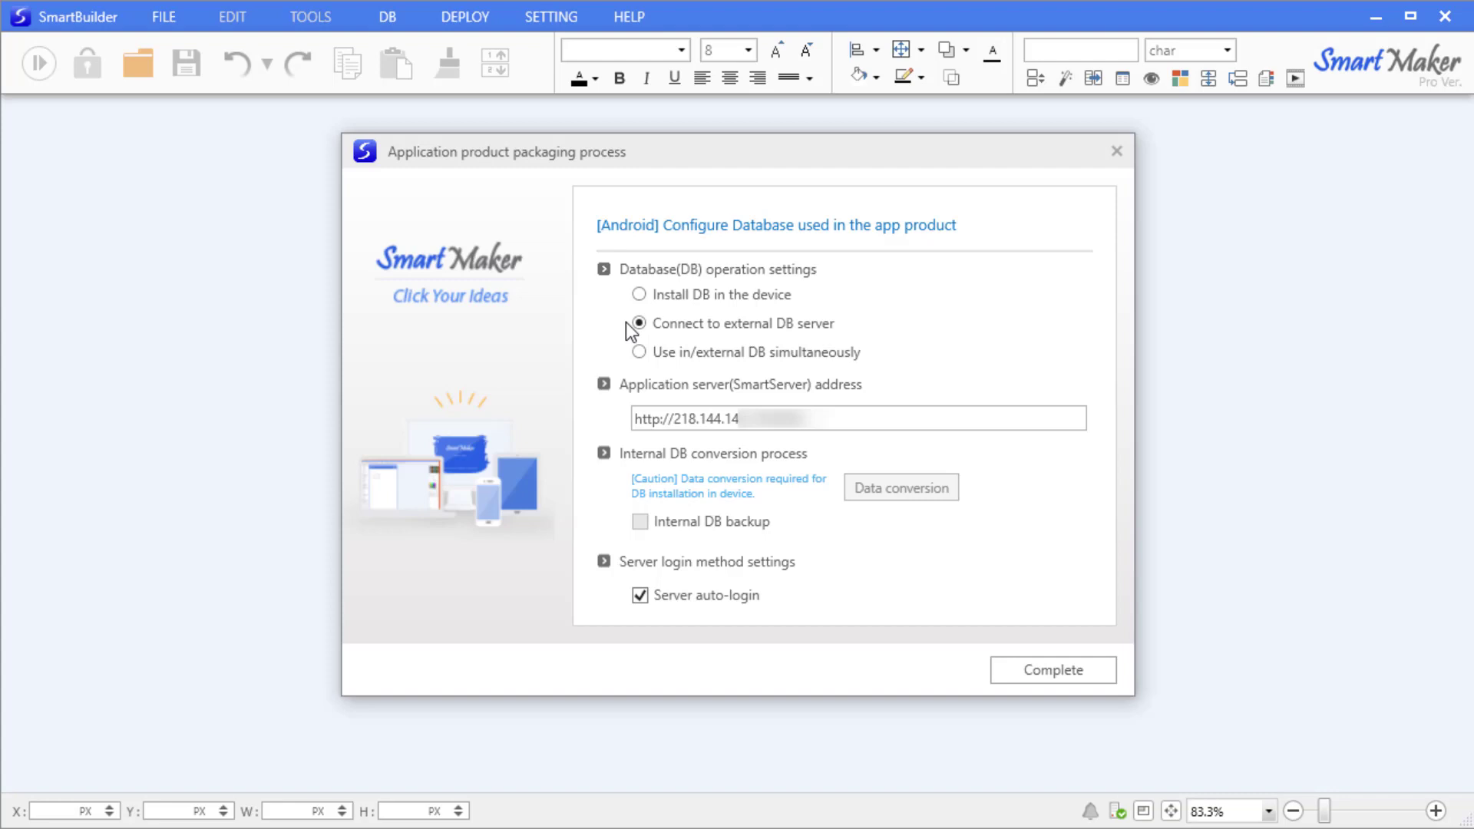
click(640, 353)
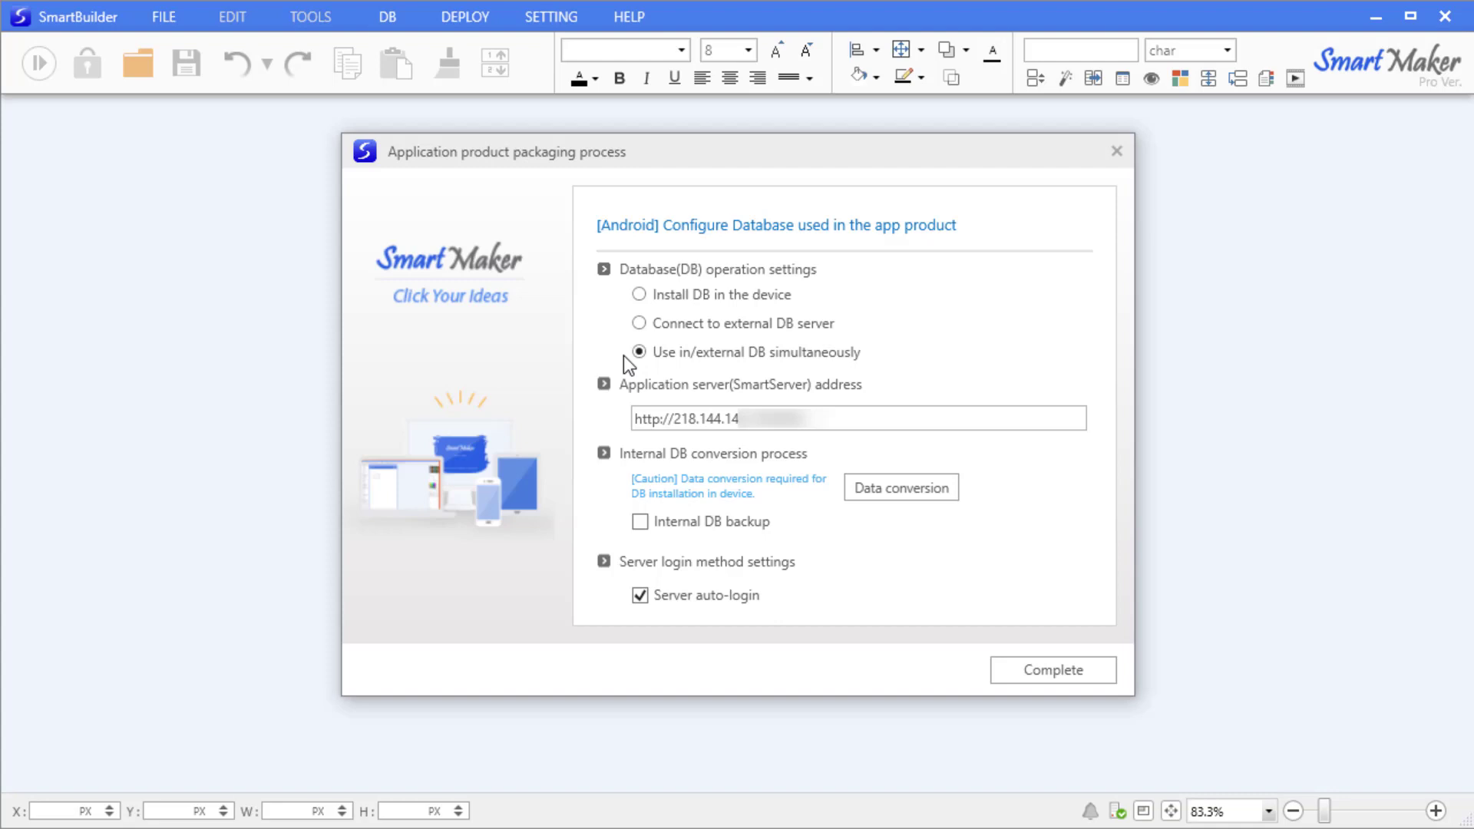
click(636, 301)
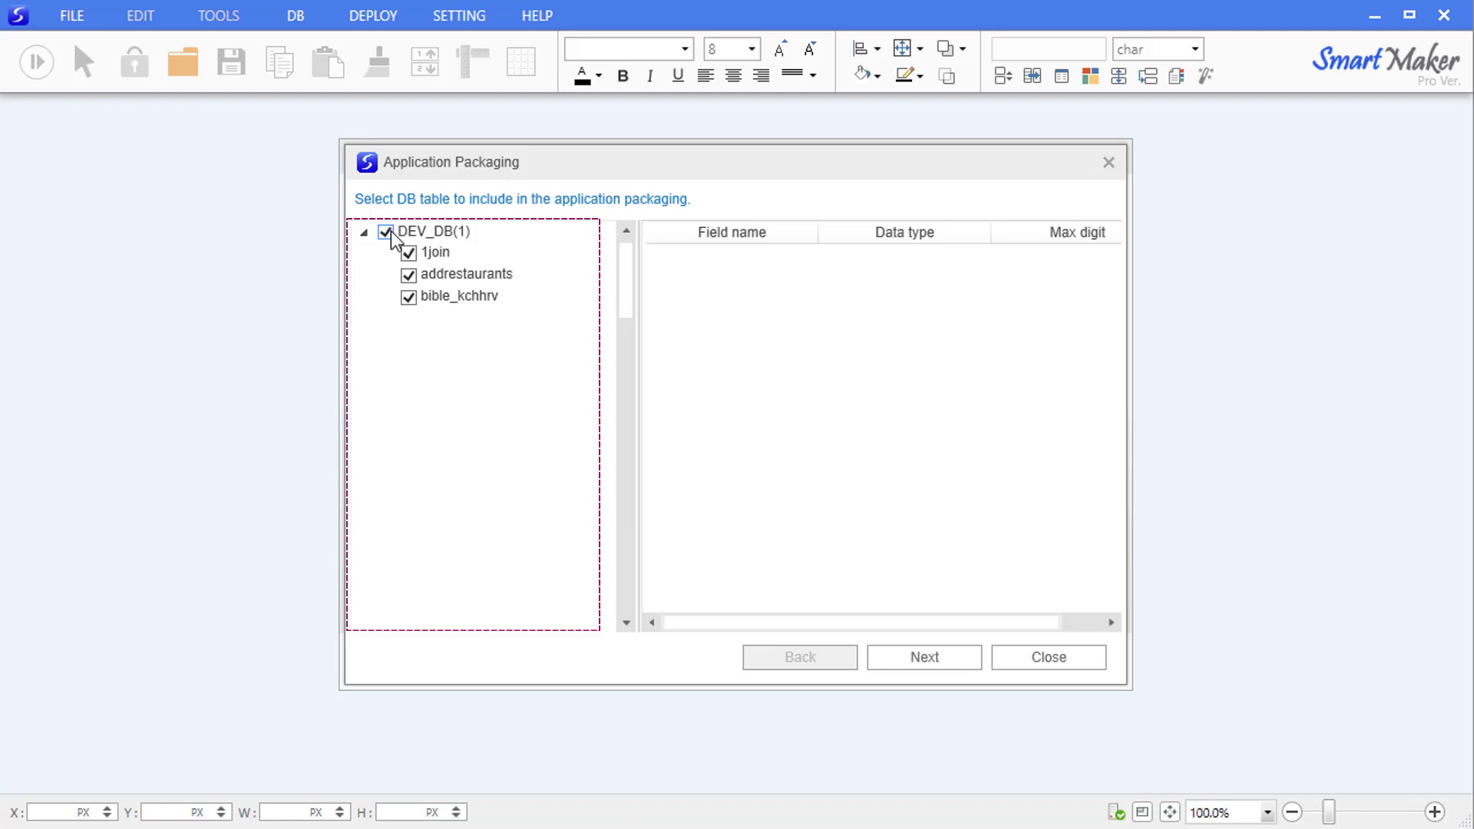
Uncheck all DEV_DB(1) tables except addrestaurants, then go on to DB conversion
click(386, 232)
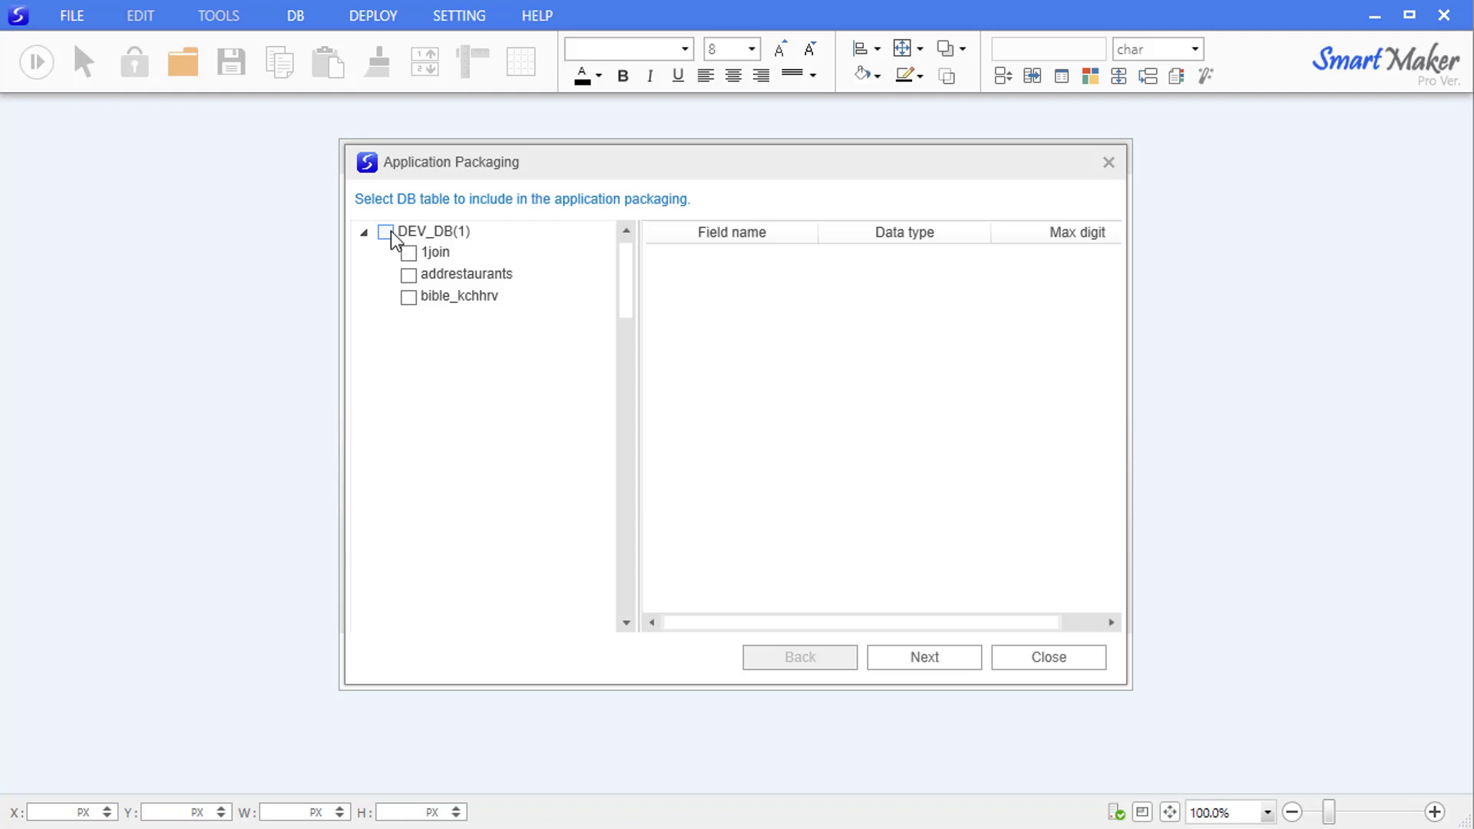
click(409, 274)
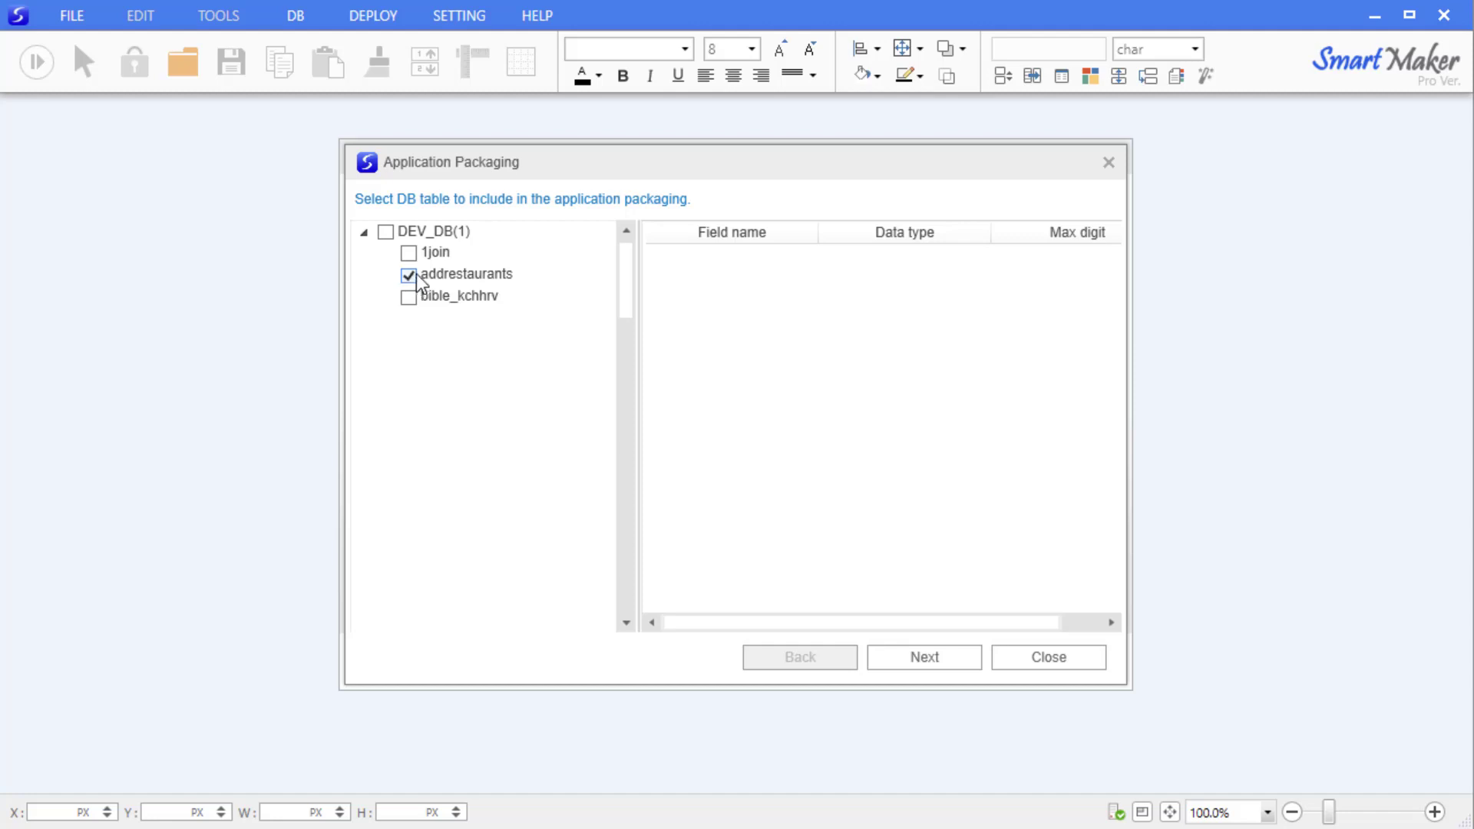
click(929, 659)
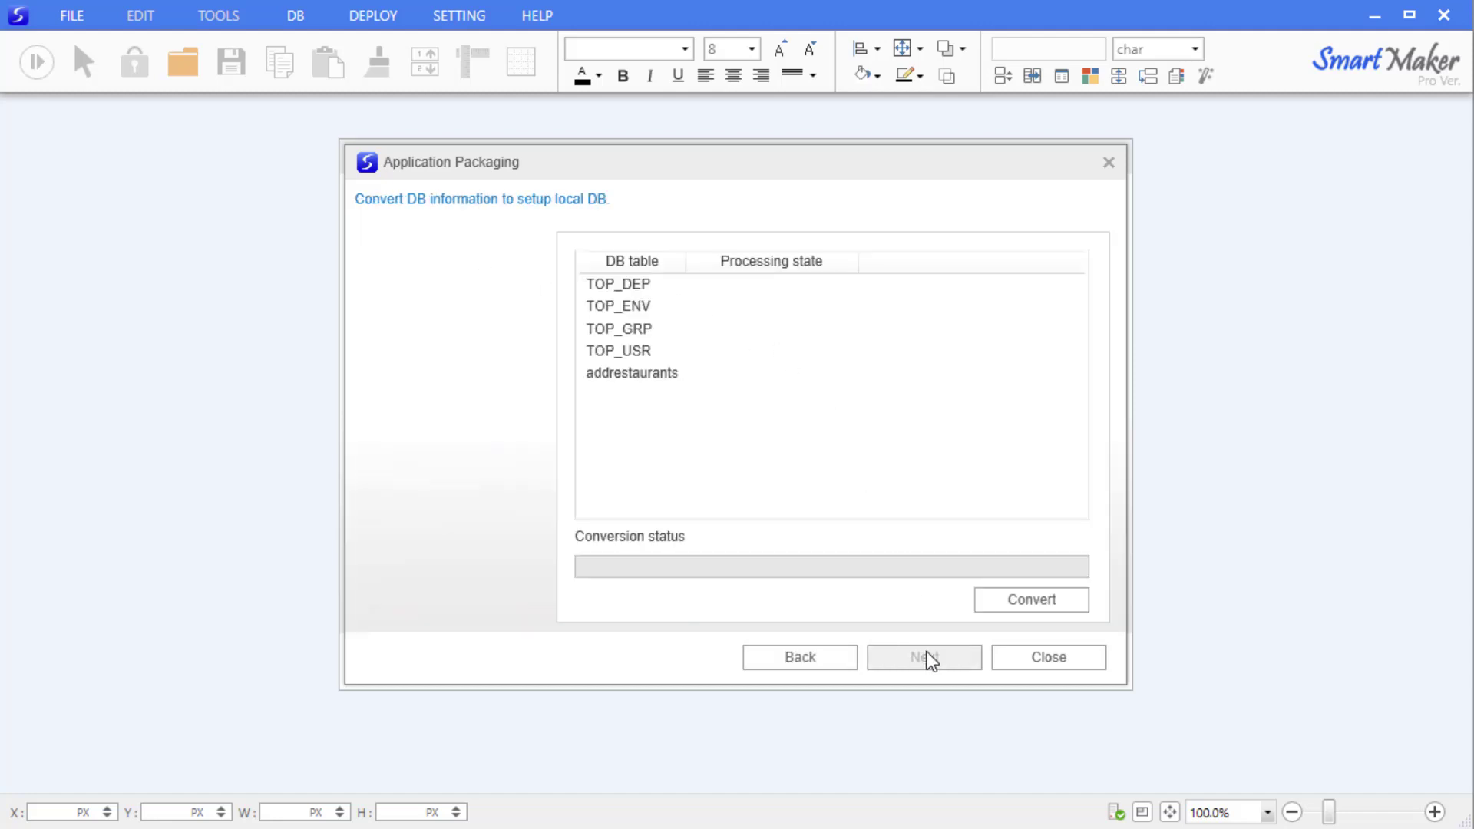
Convert the DB data into the My favorites folder and continue to content selection
click(1003, 603)
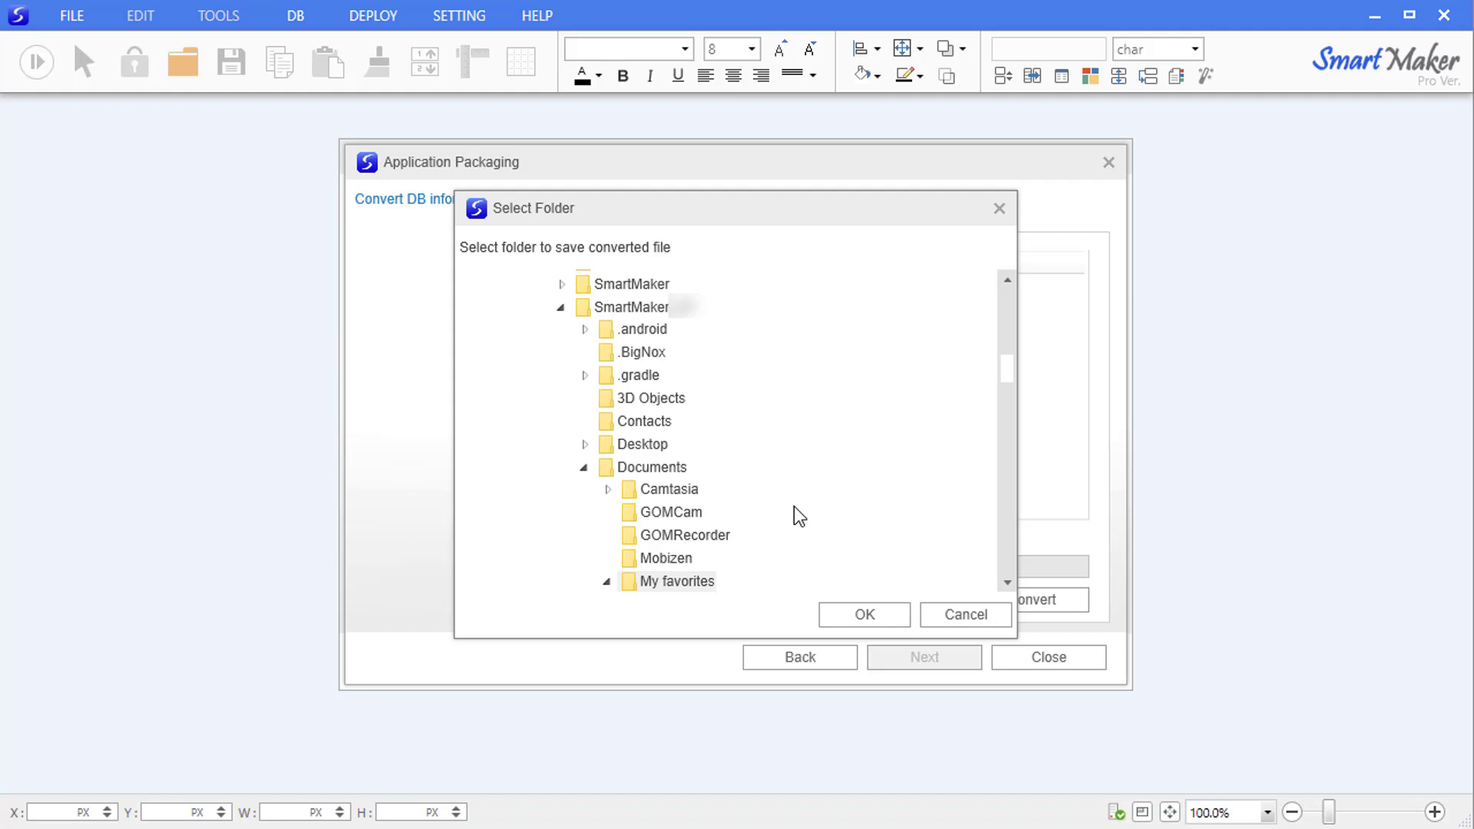
click(689, 586)
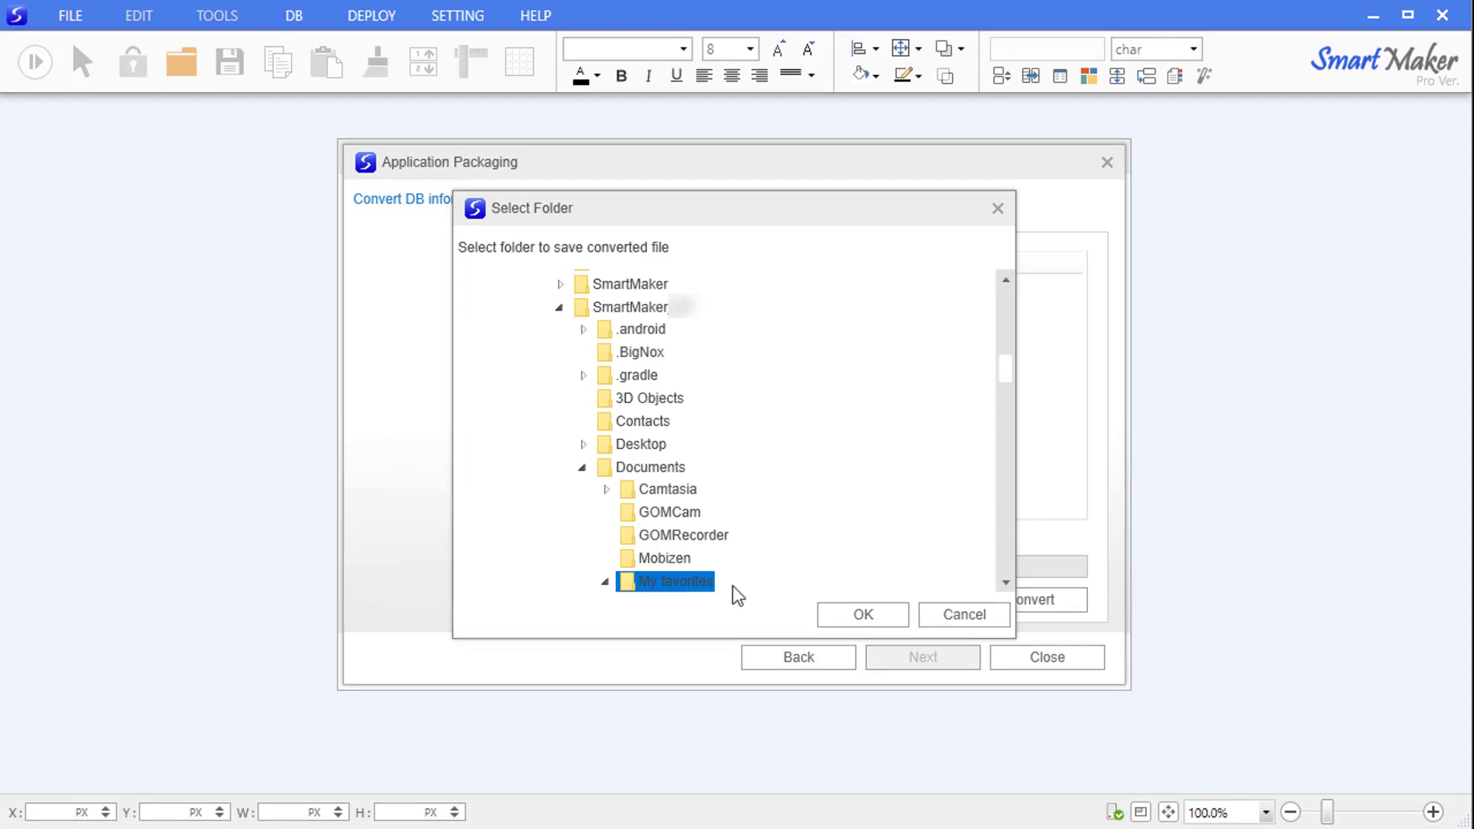
click(872, 617)
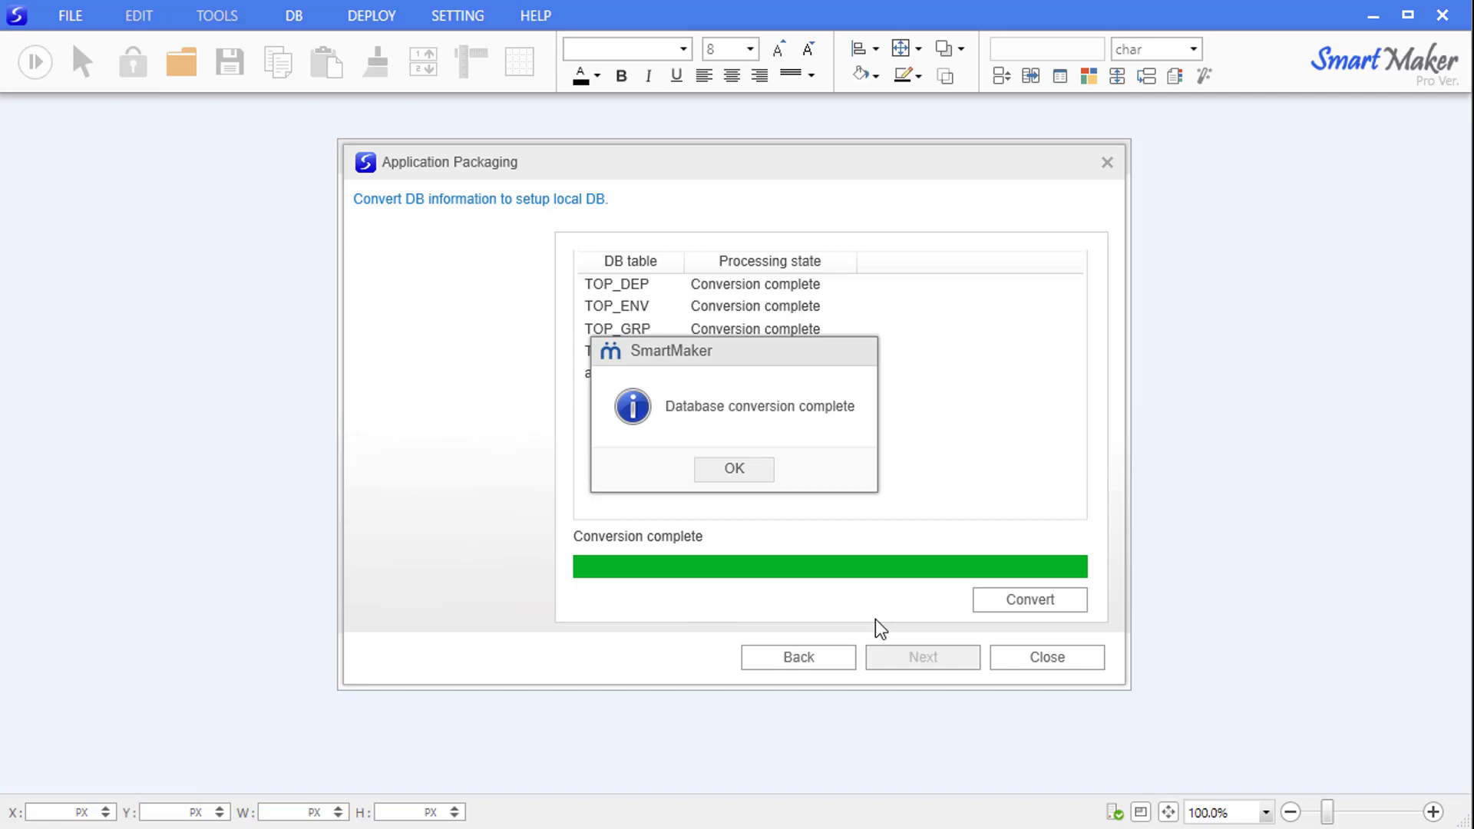
click(733, 470)
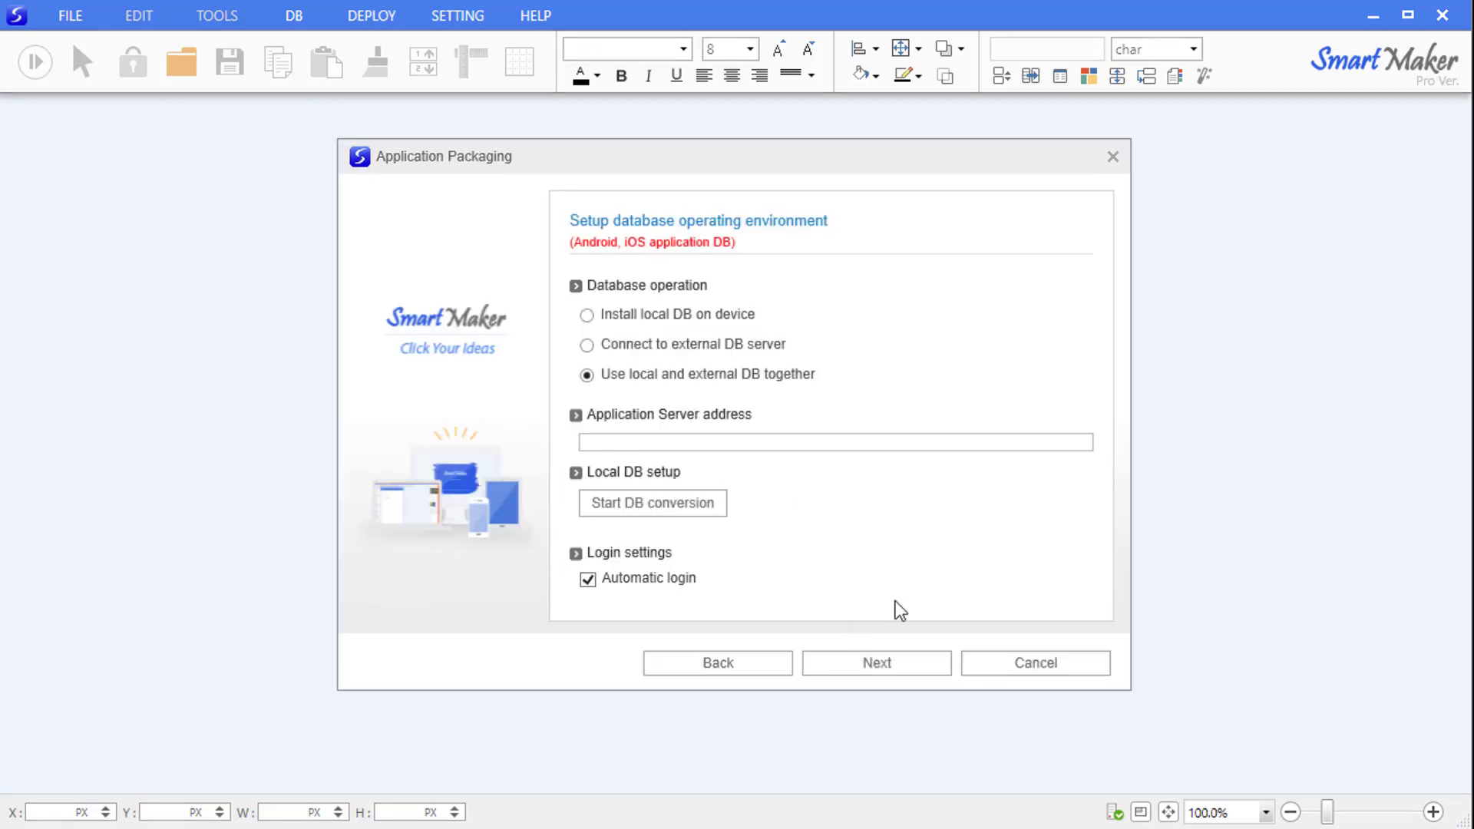
click(876, 664)
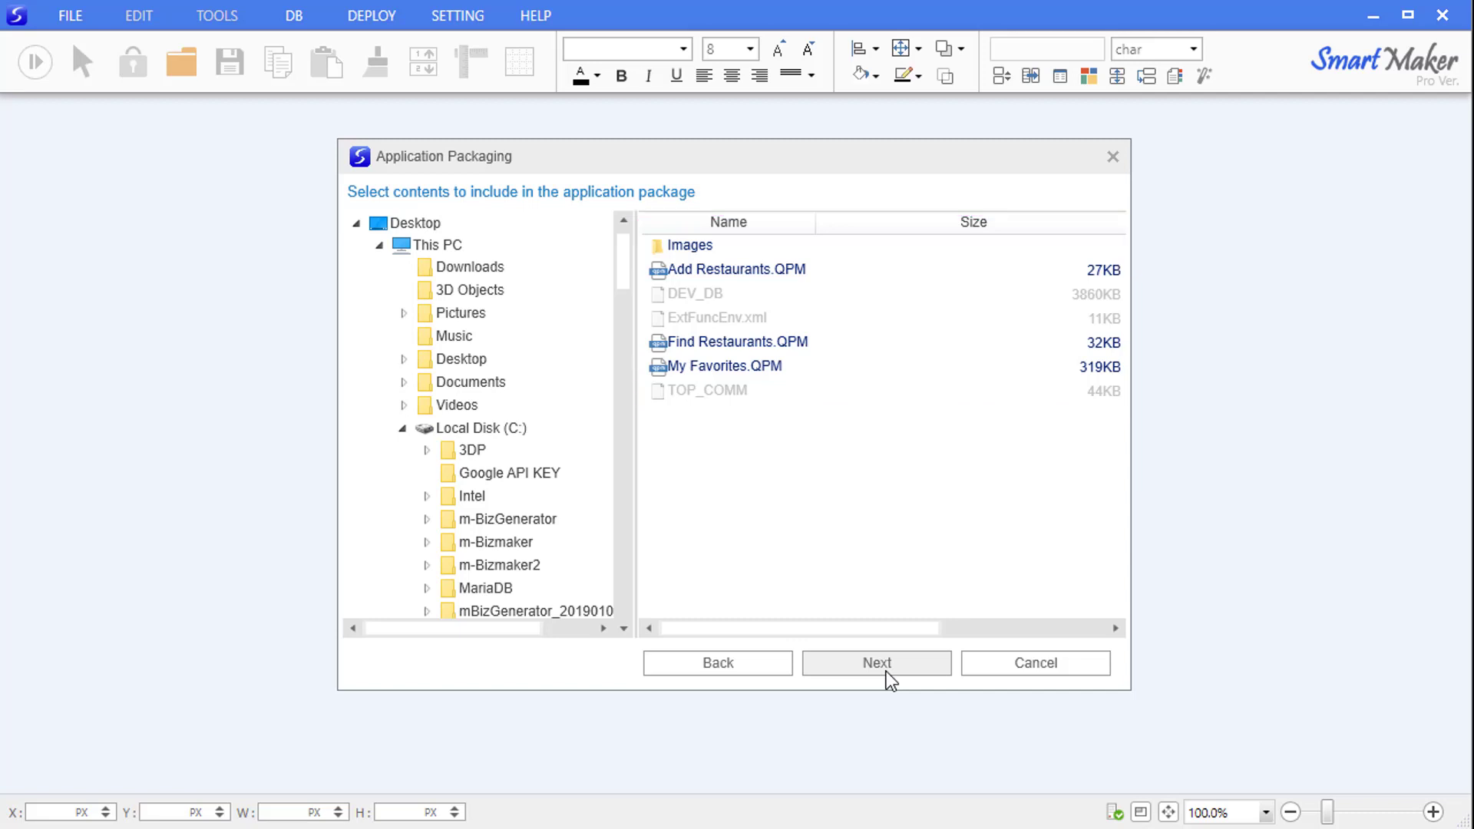
Build restaurant_827259818.apk and close the packaging window once it finishes
click(886, 671)
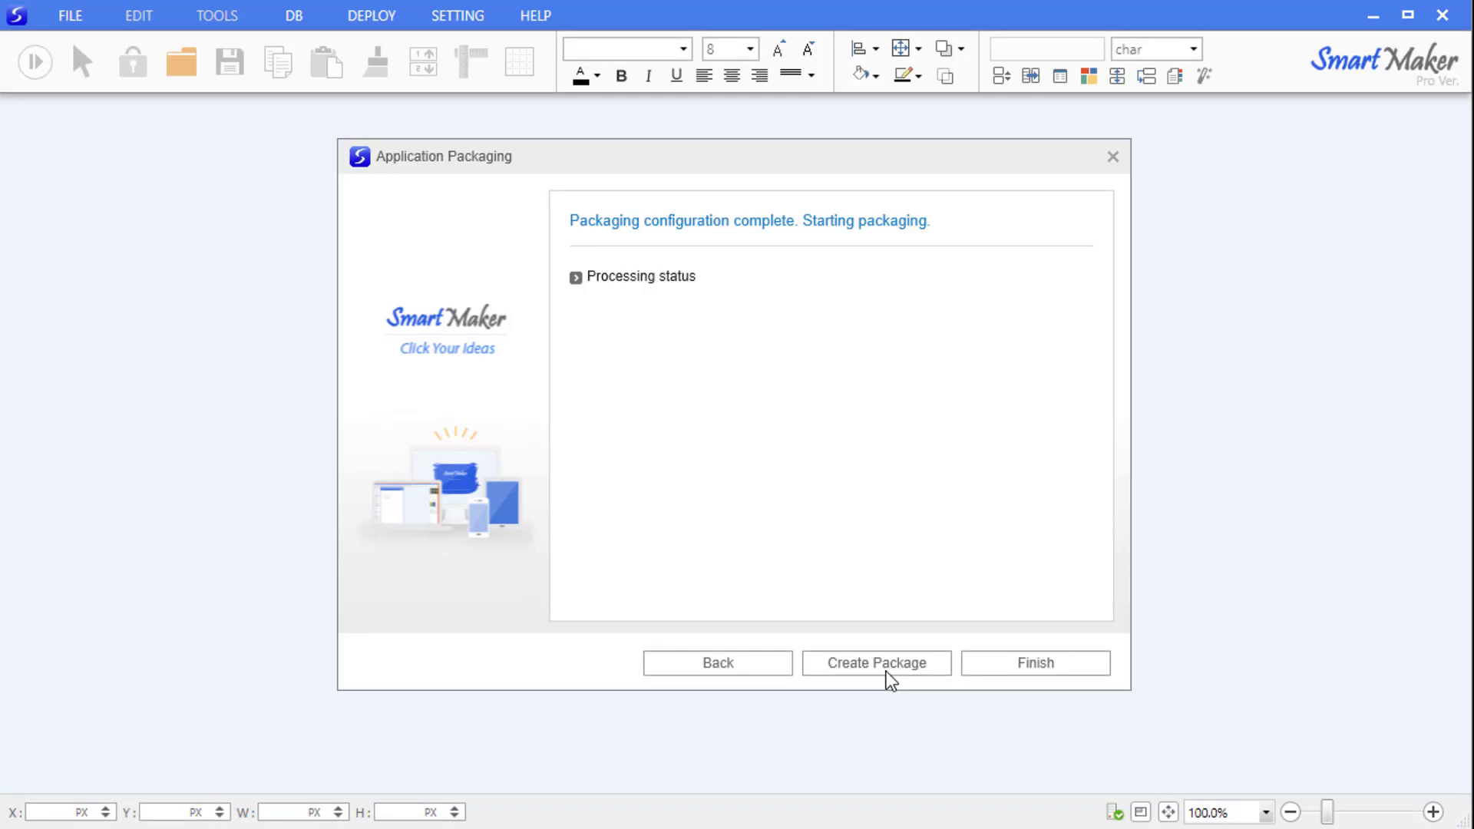
click(886, 670)
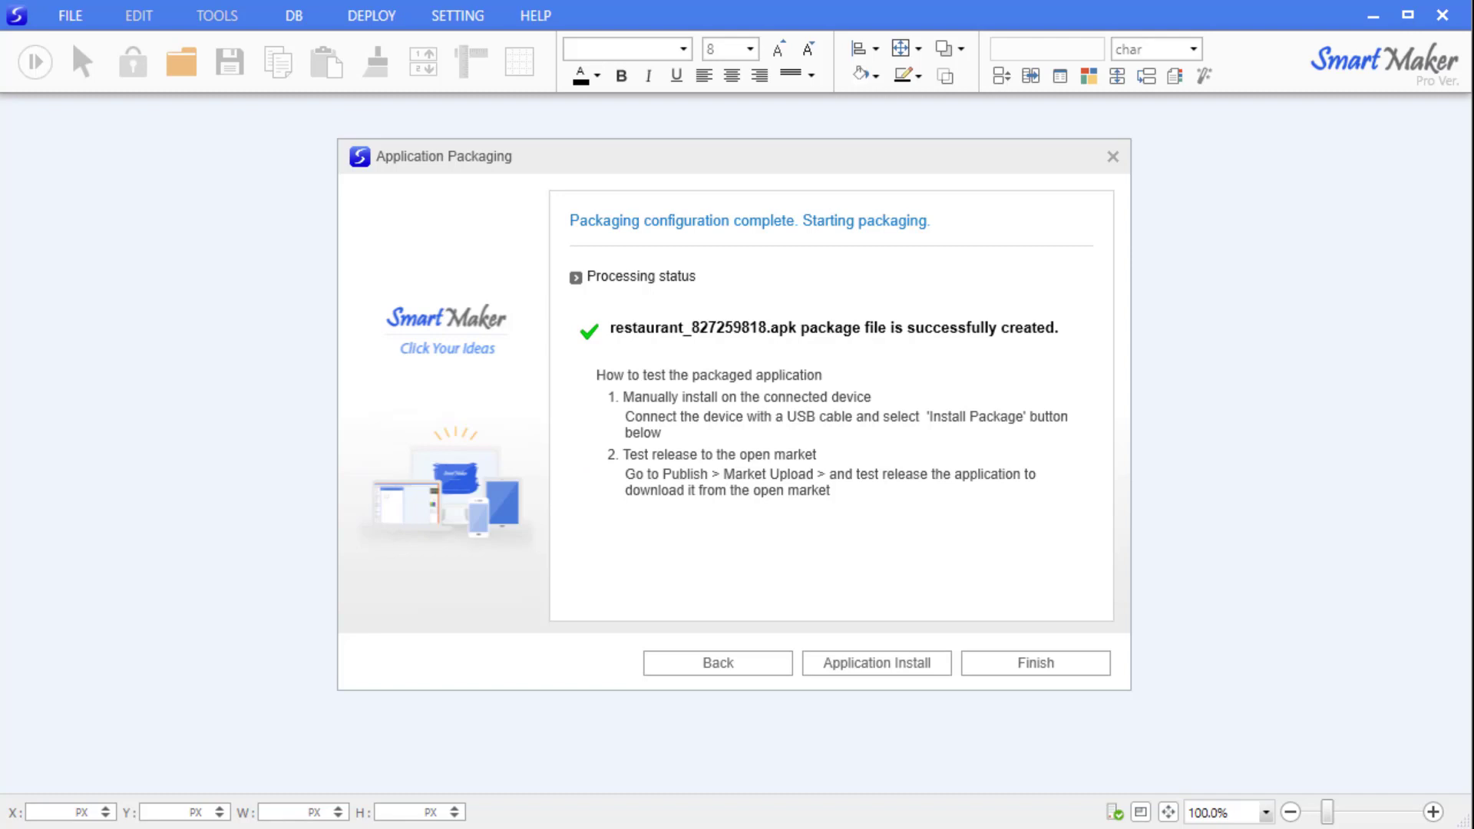
click(1055, 662)
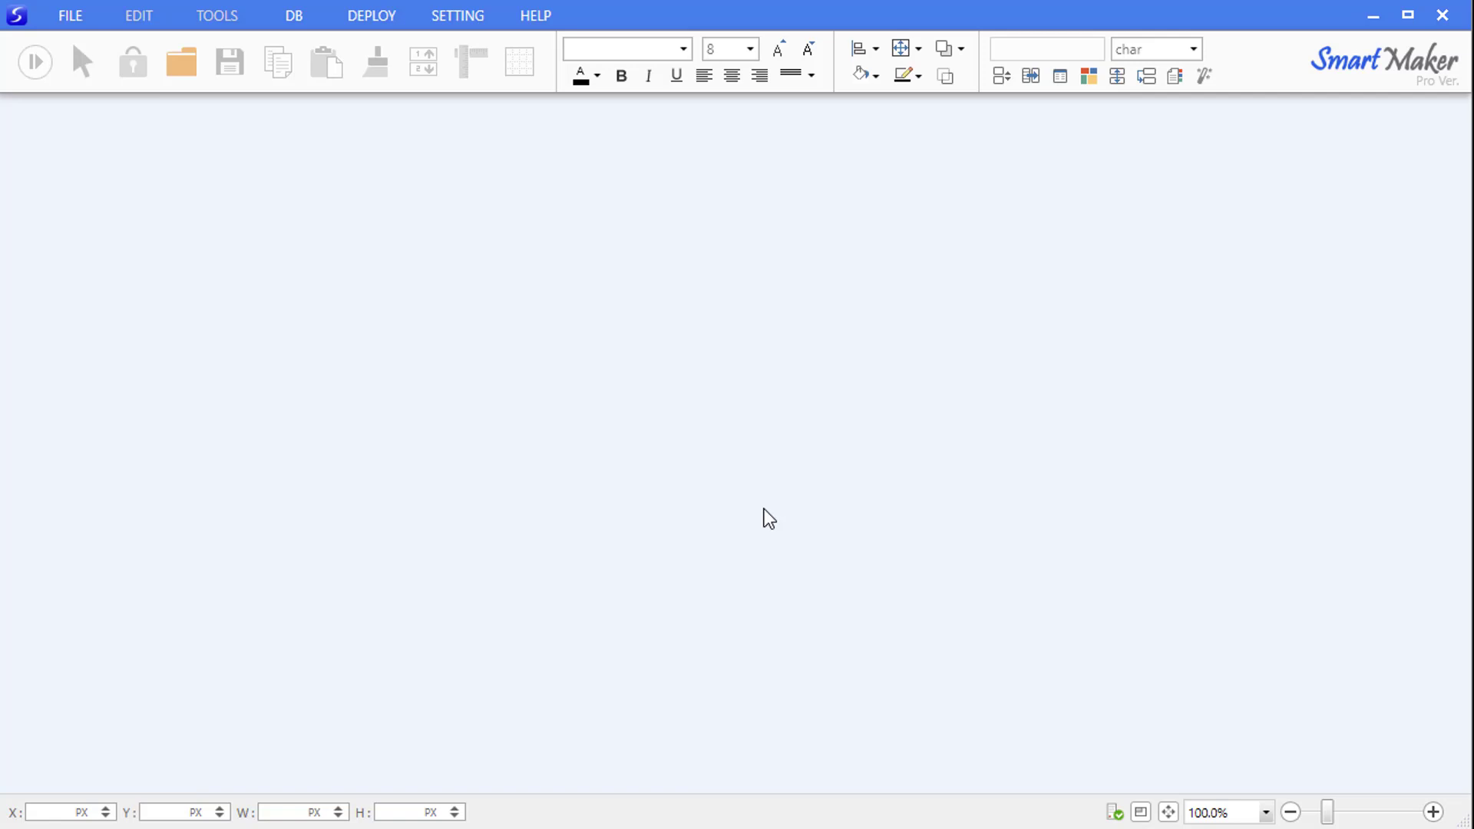
Start a Test Release market upload and select the restaurant_827259818 package from the name-sorted list
click(369, 20)
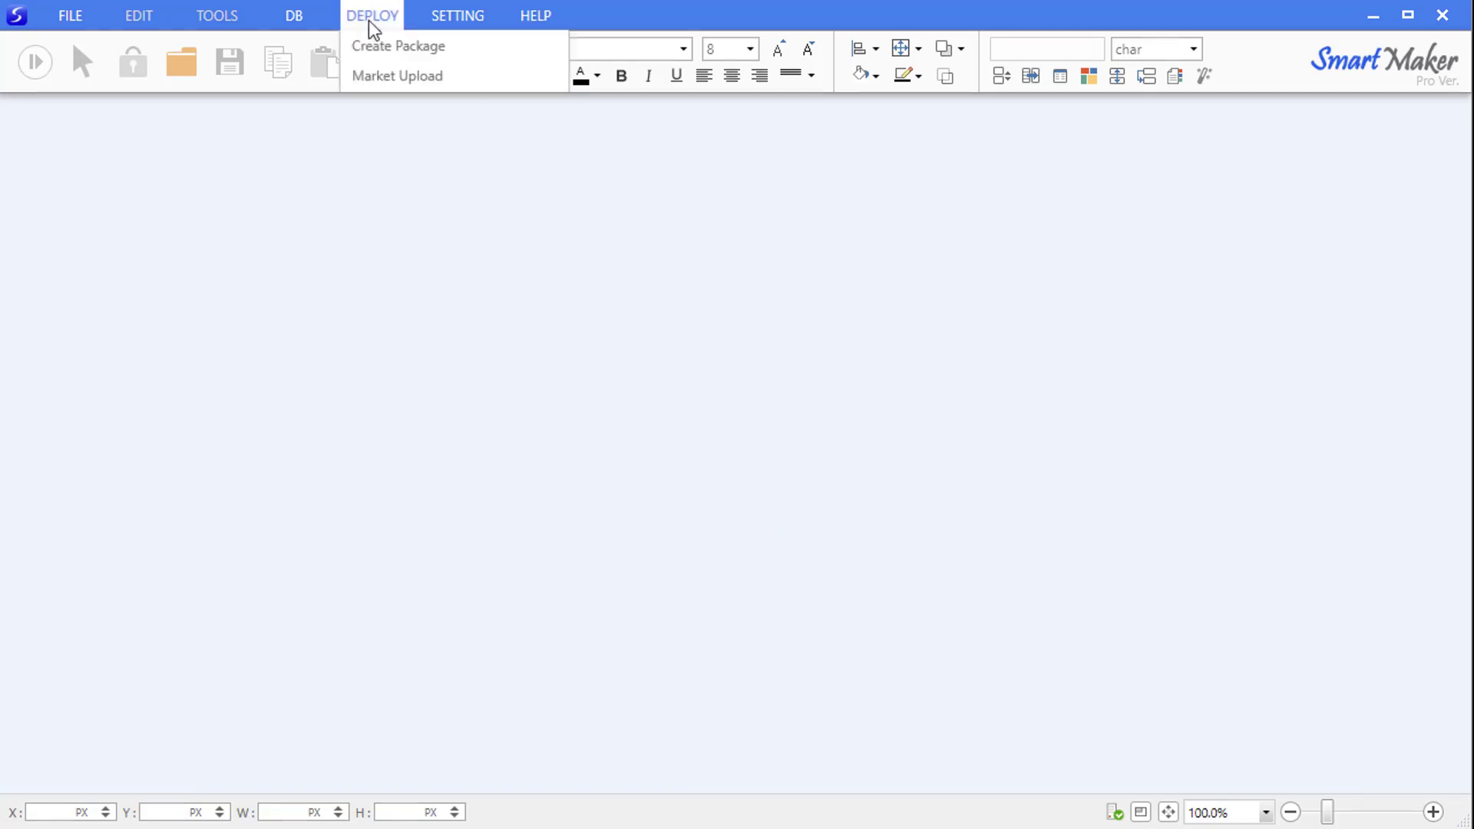
click(399, 75)
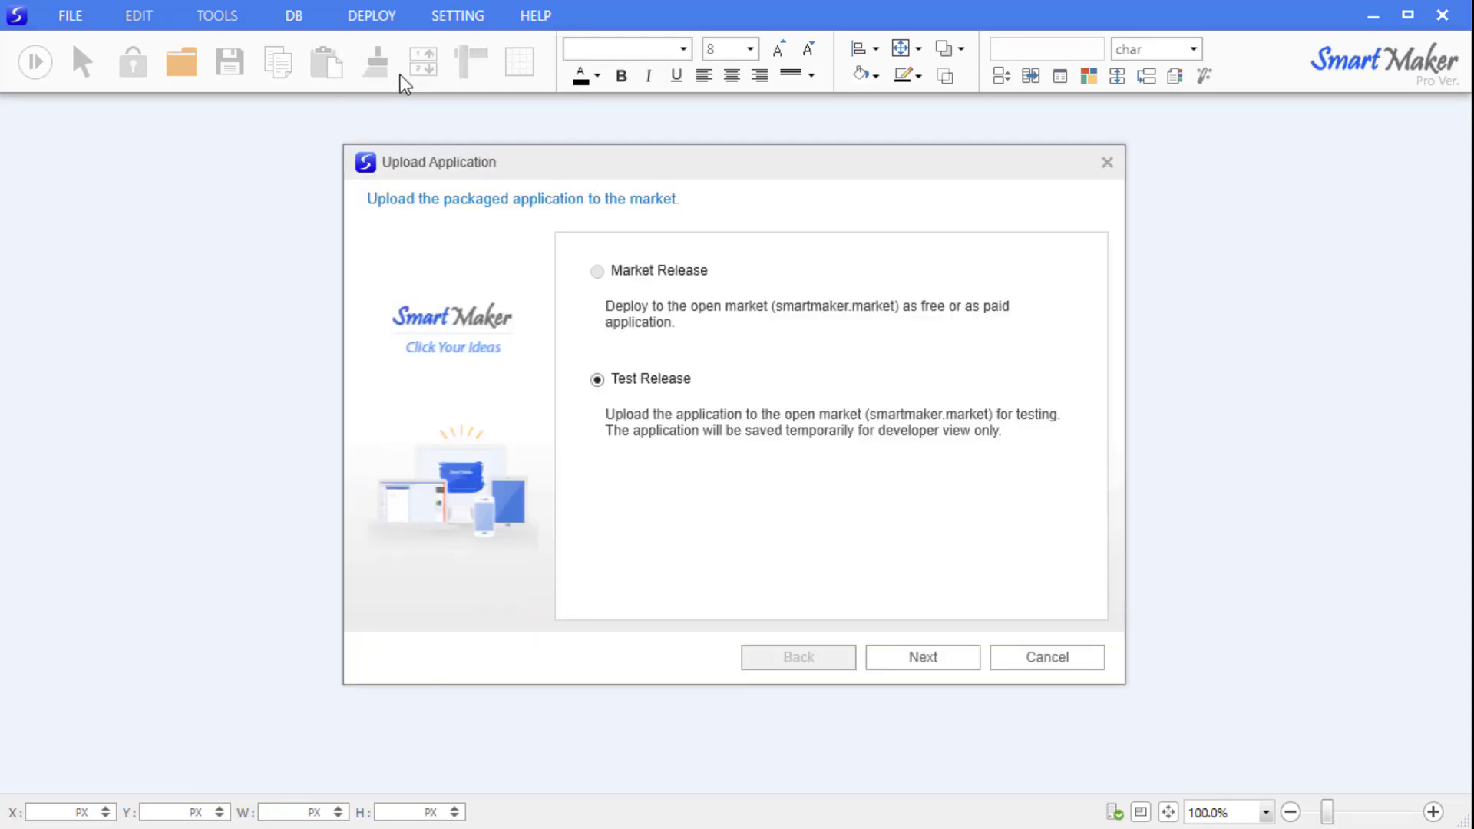
click(924, 657)
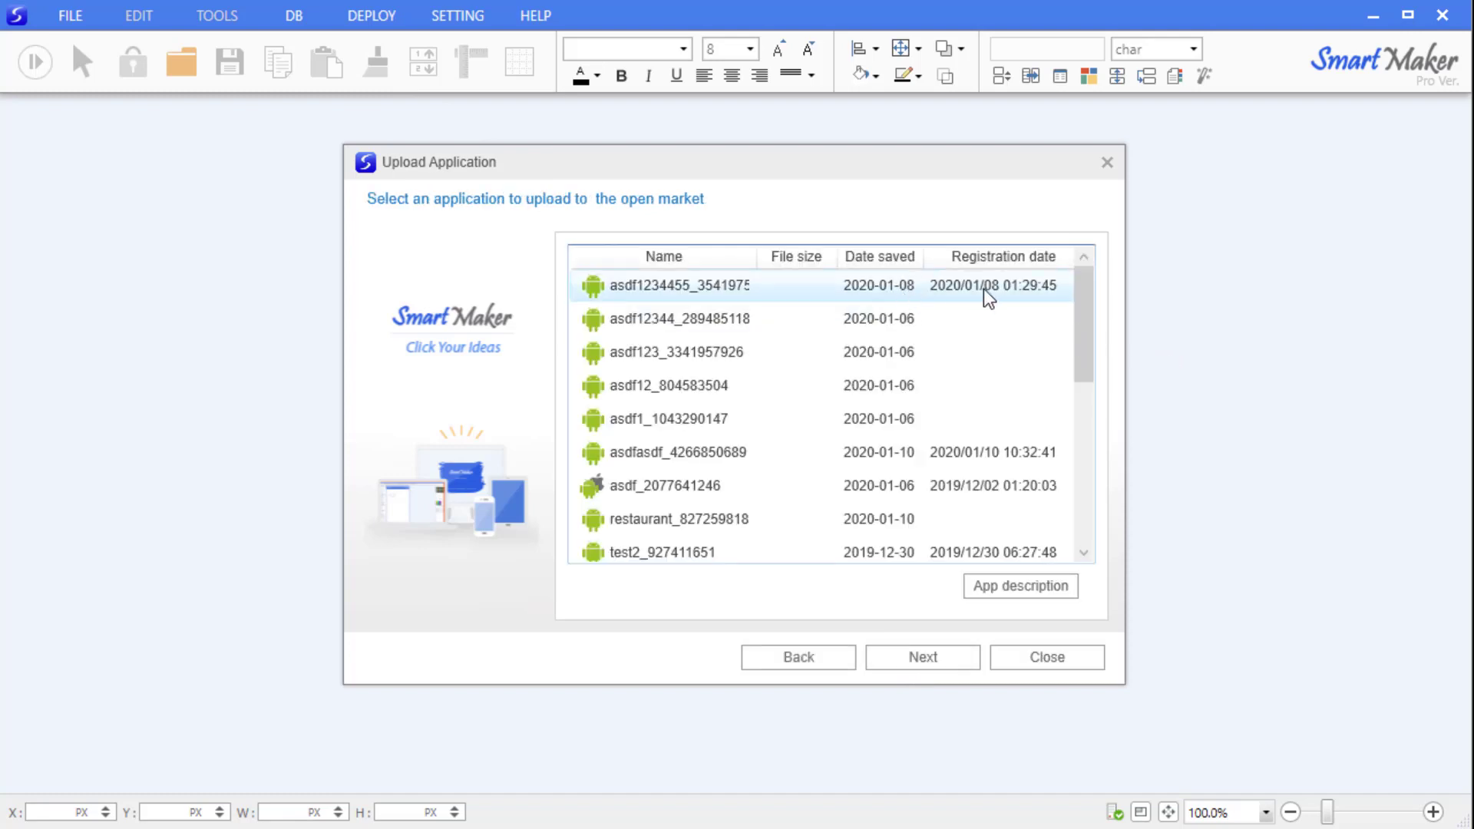
click(694, 256)
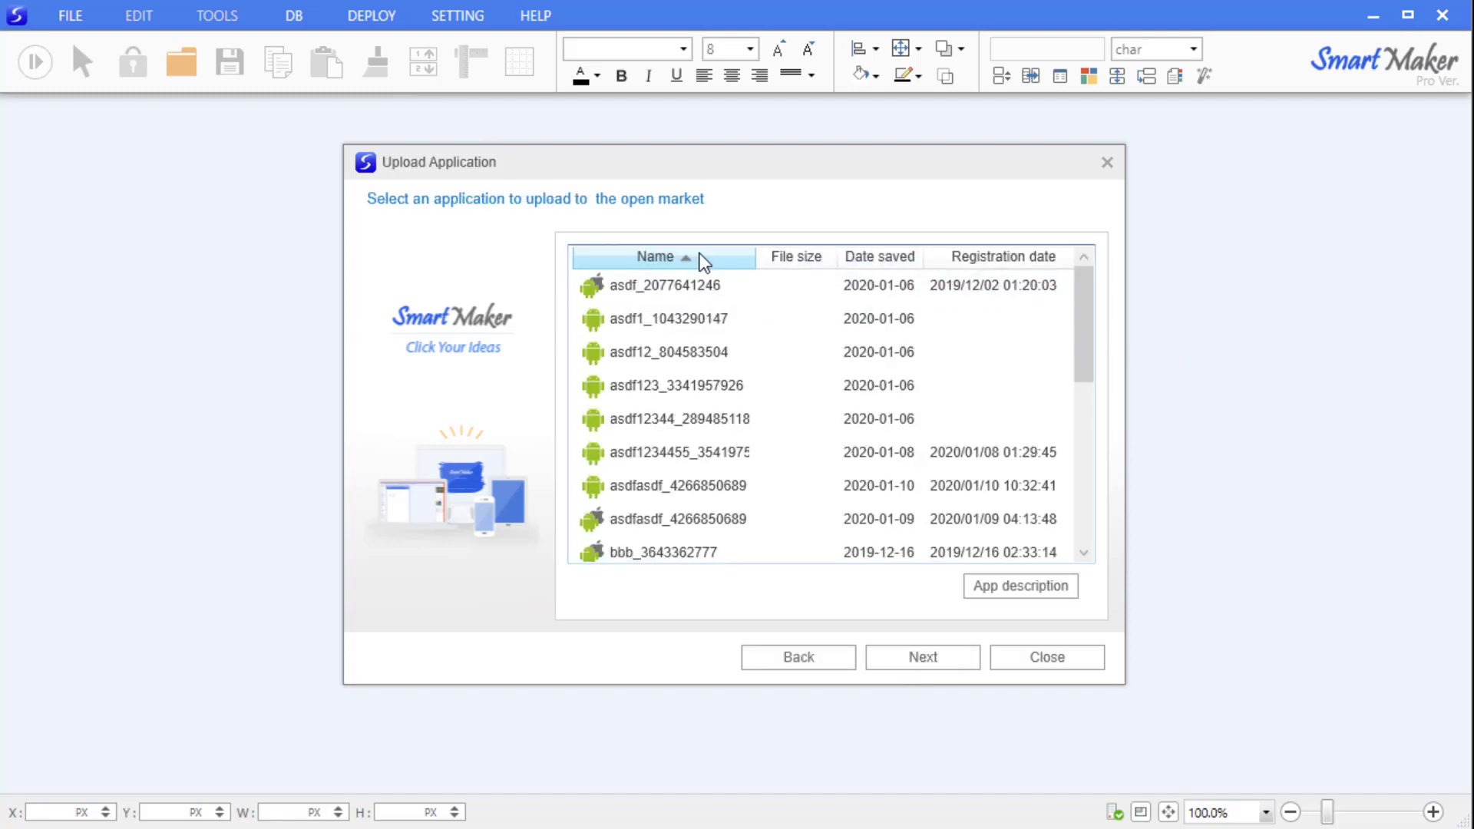
drag(1073, 333, 1072, 462)
click(732, 398)
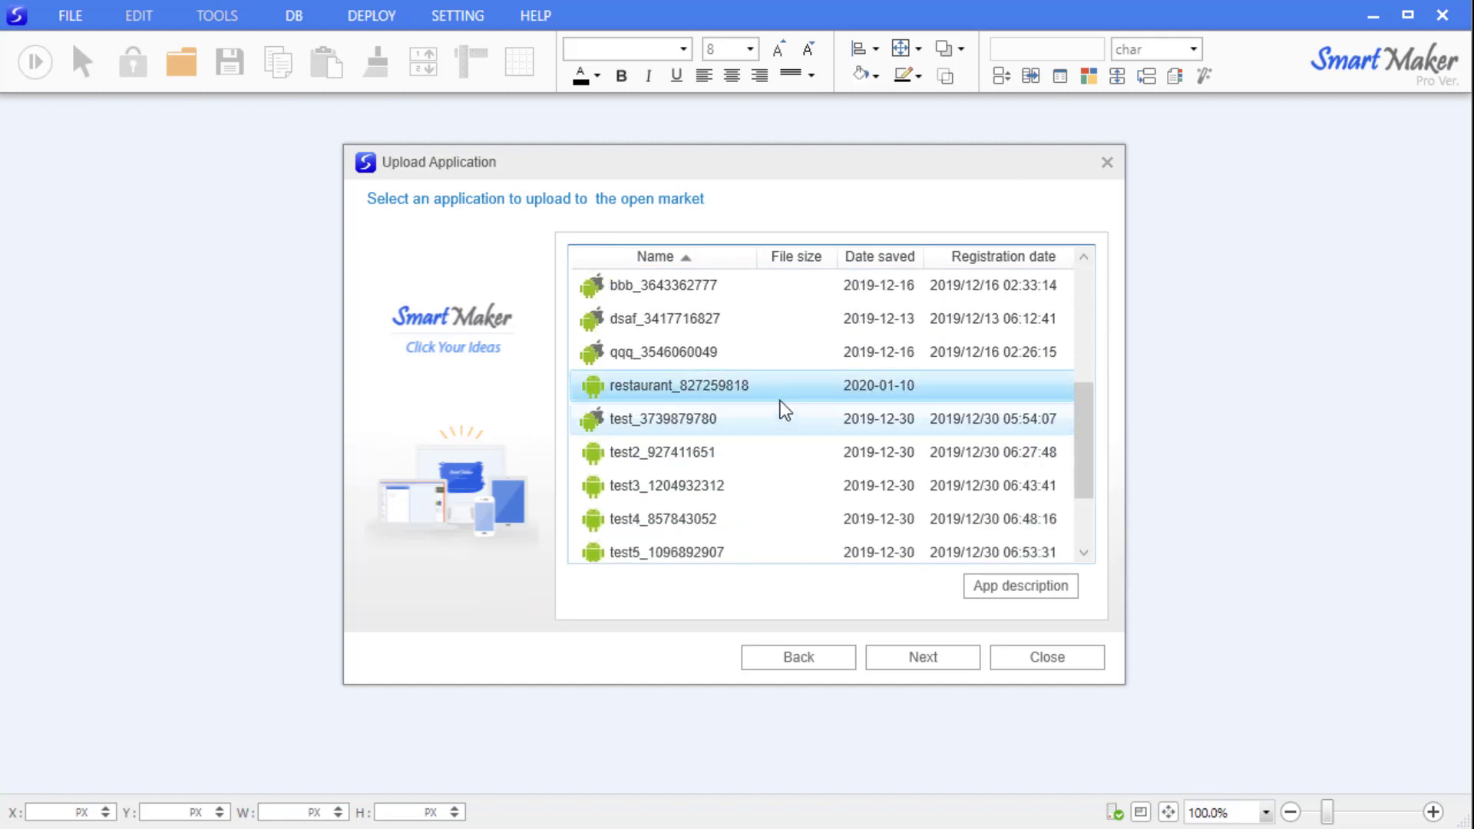
click(931, 652)
Enter product name 'My Favorites', summary 'Free app for everyone!' and a favorite-restaurants description
text(My )
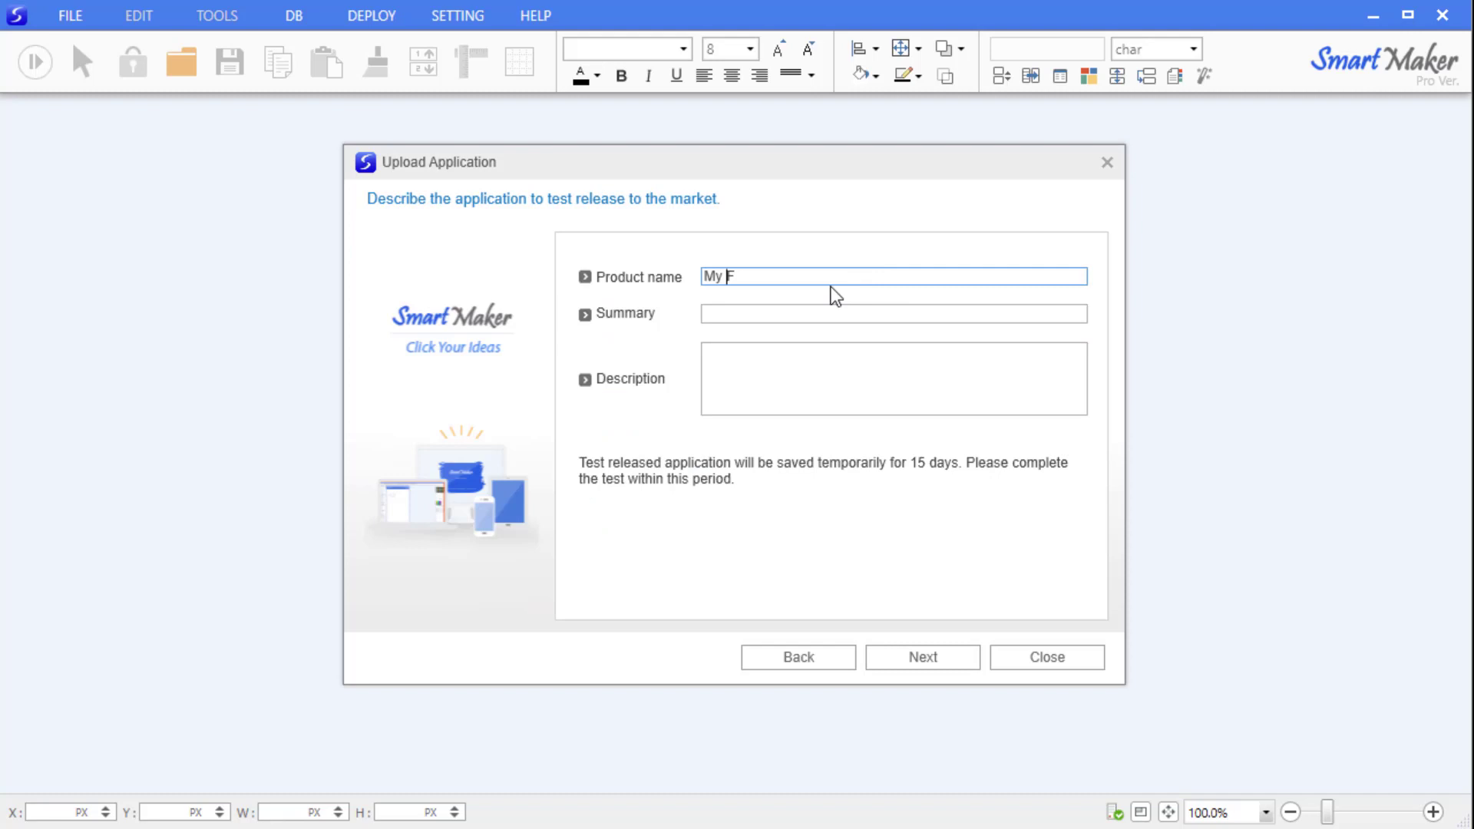
text(Favorites)
key(Tab)
text(Free app for everyone!)
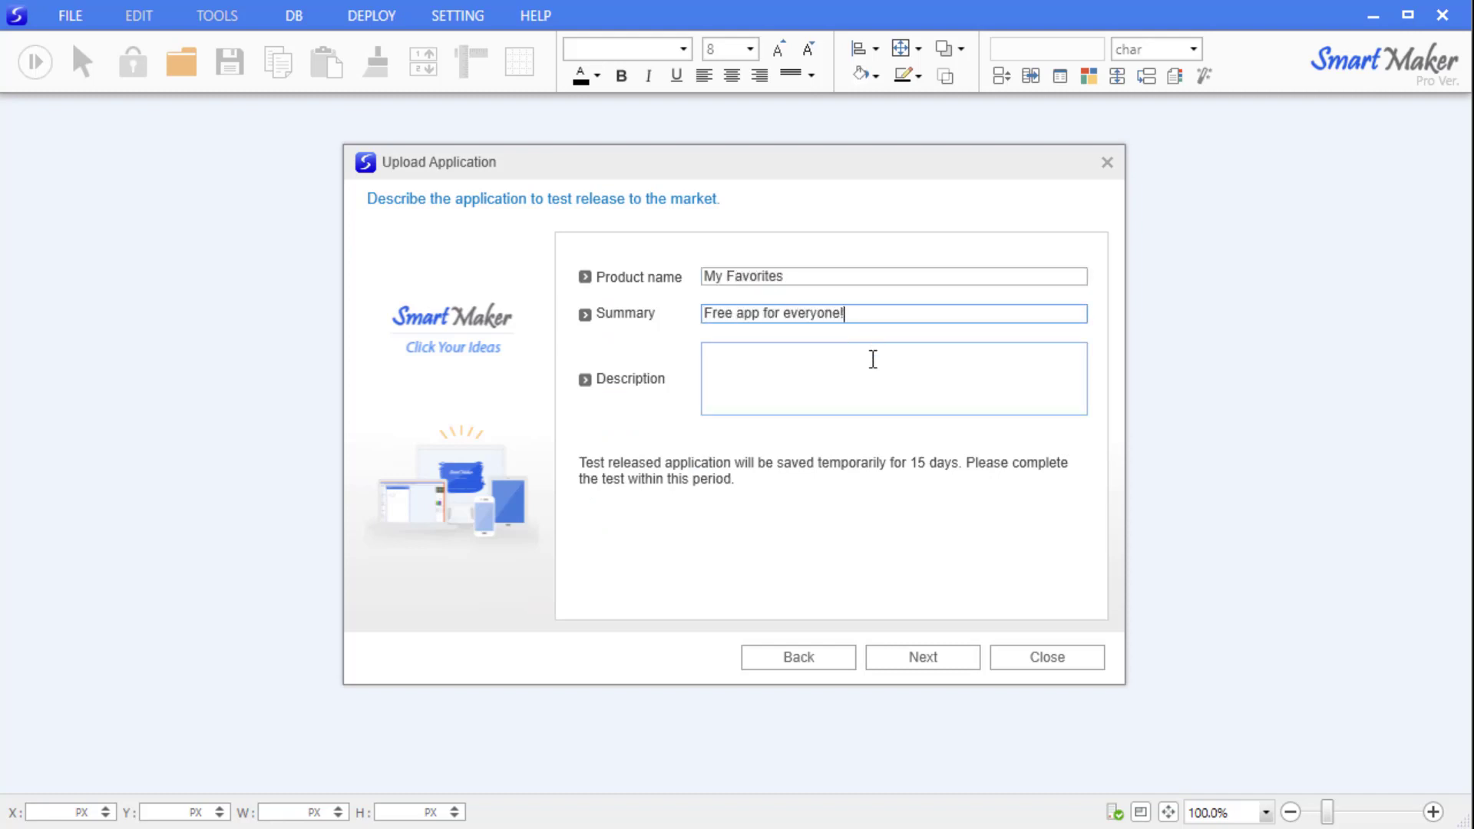
key(Tab)
text(This is a free app for)
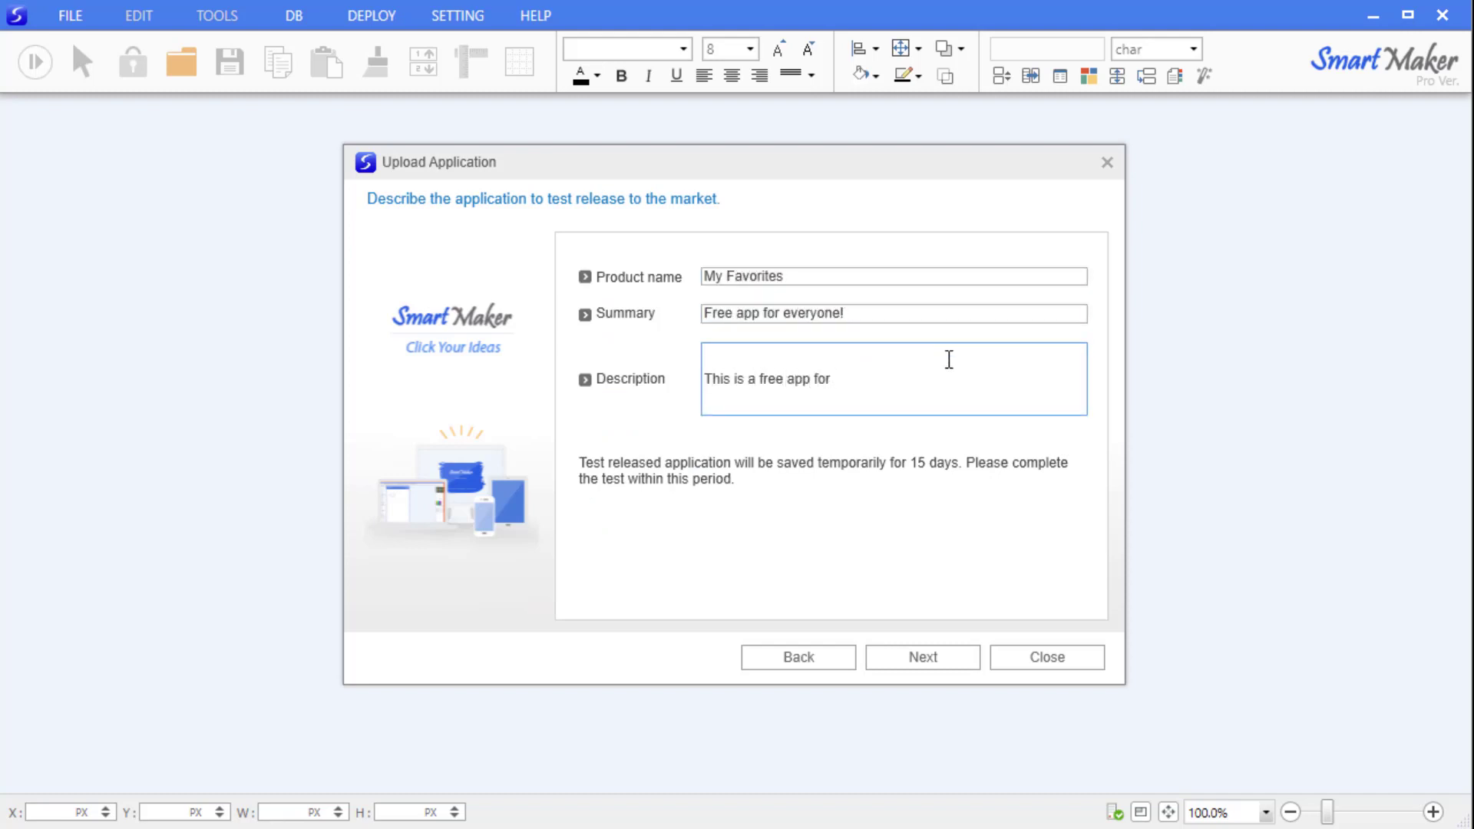
text( saving my favorite restaurant information)
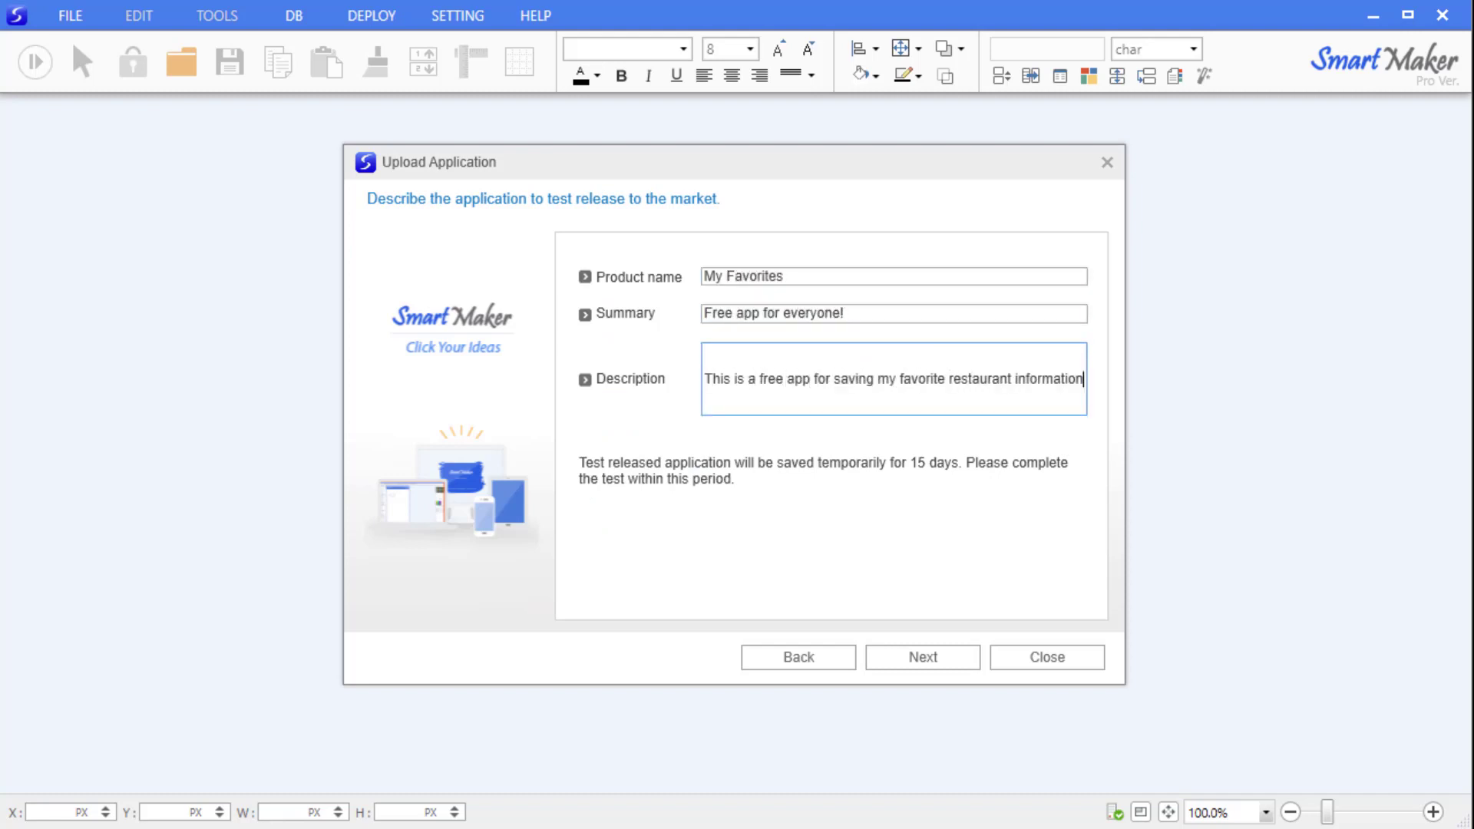
Submit the My Favorites details to start the test-release upload
click(909, 667)
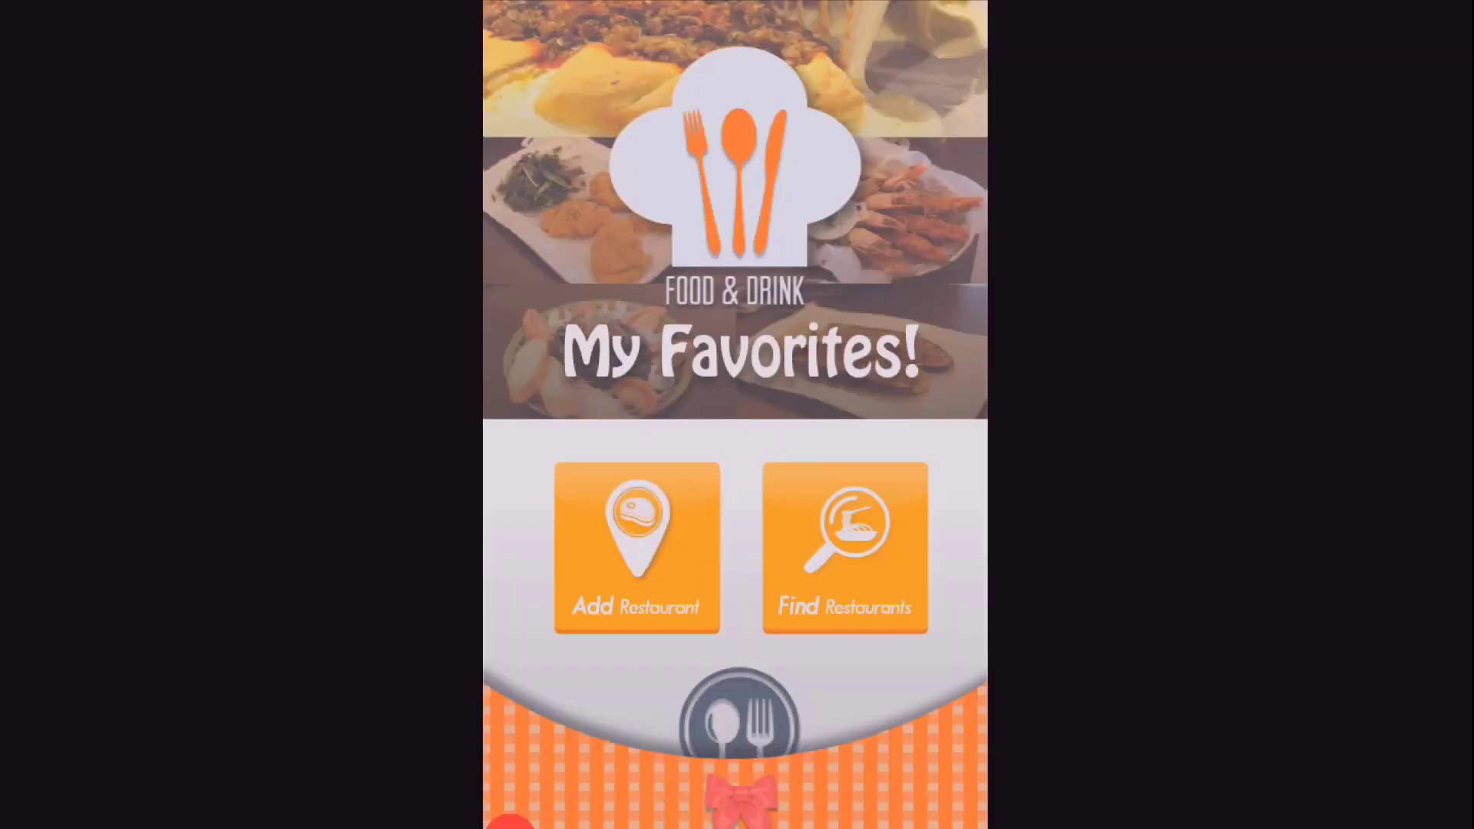
Add a Foodtruck restaurant record with contact details and a cropped burger photo
click(636, 547)
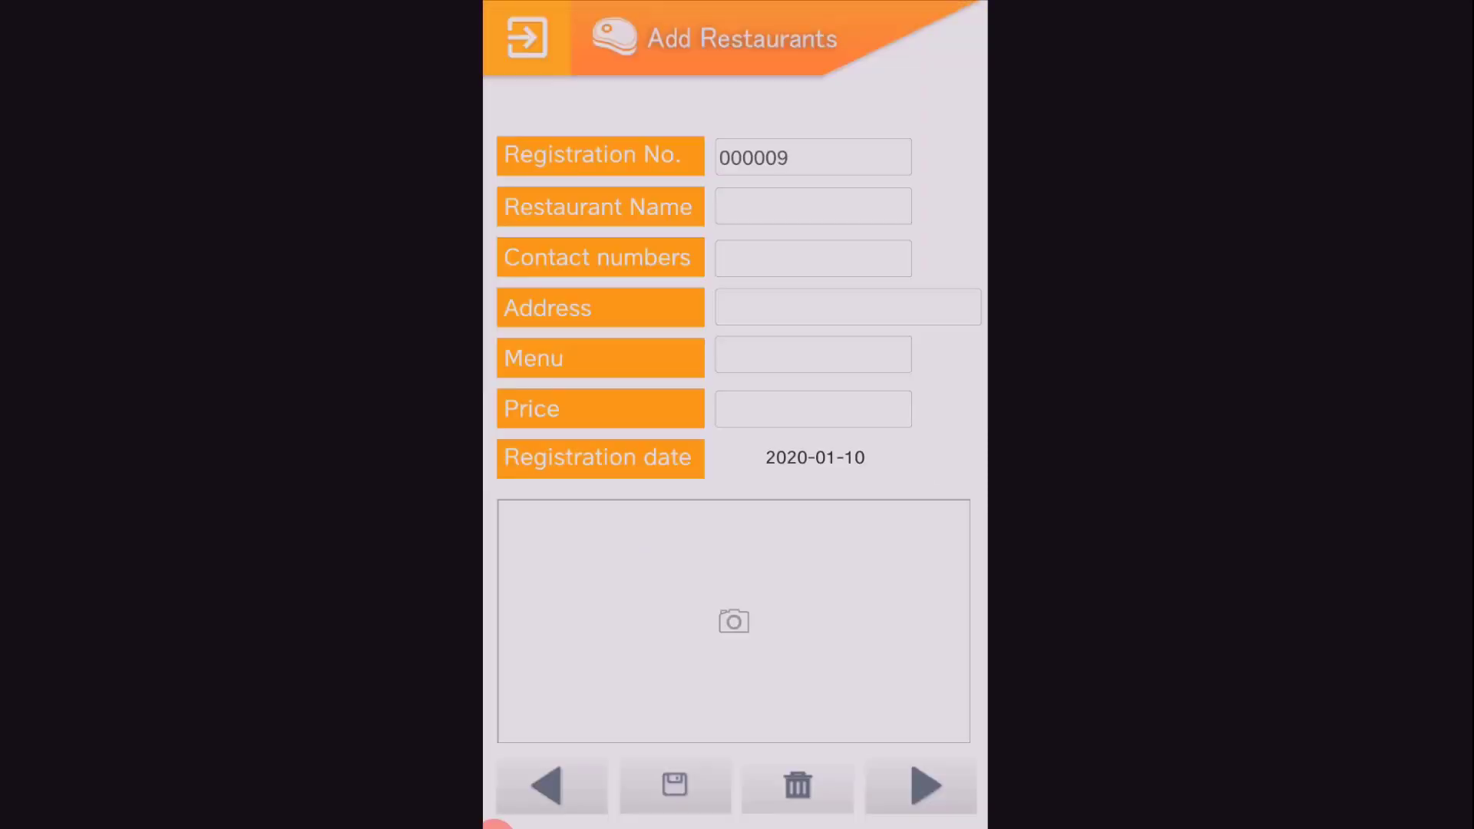
click(813, 206)
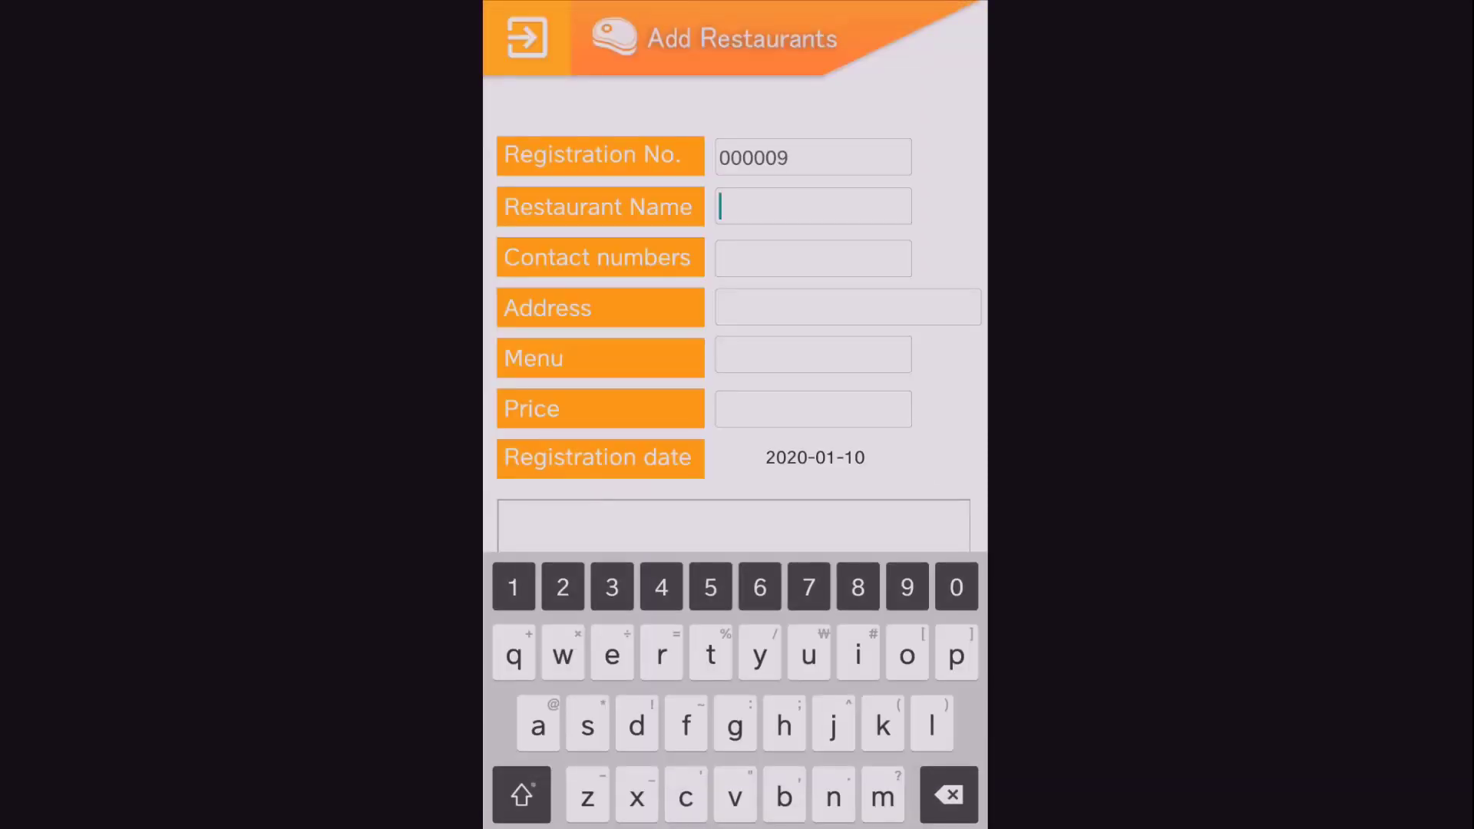
text(Foodtruck)
click(813, 258)
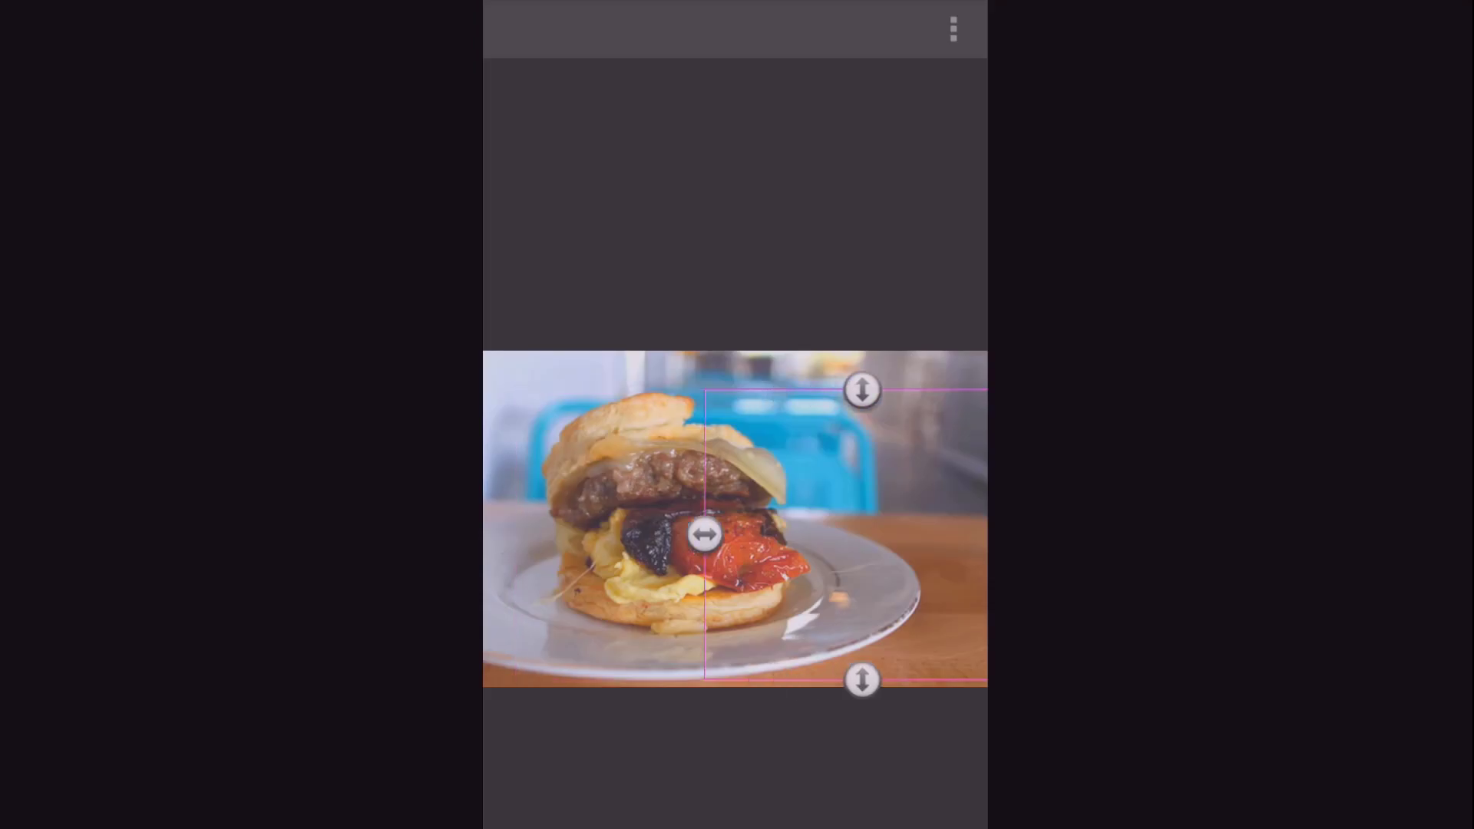
drag(704, 534, 508, 511)
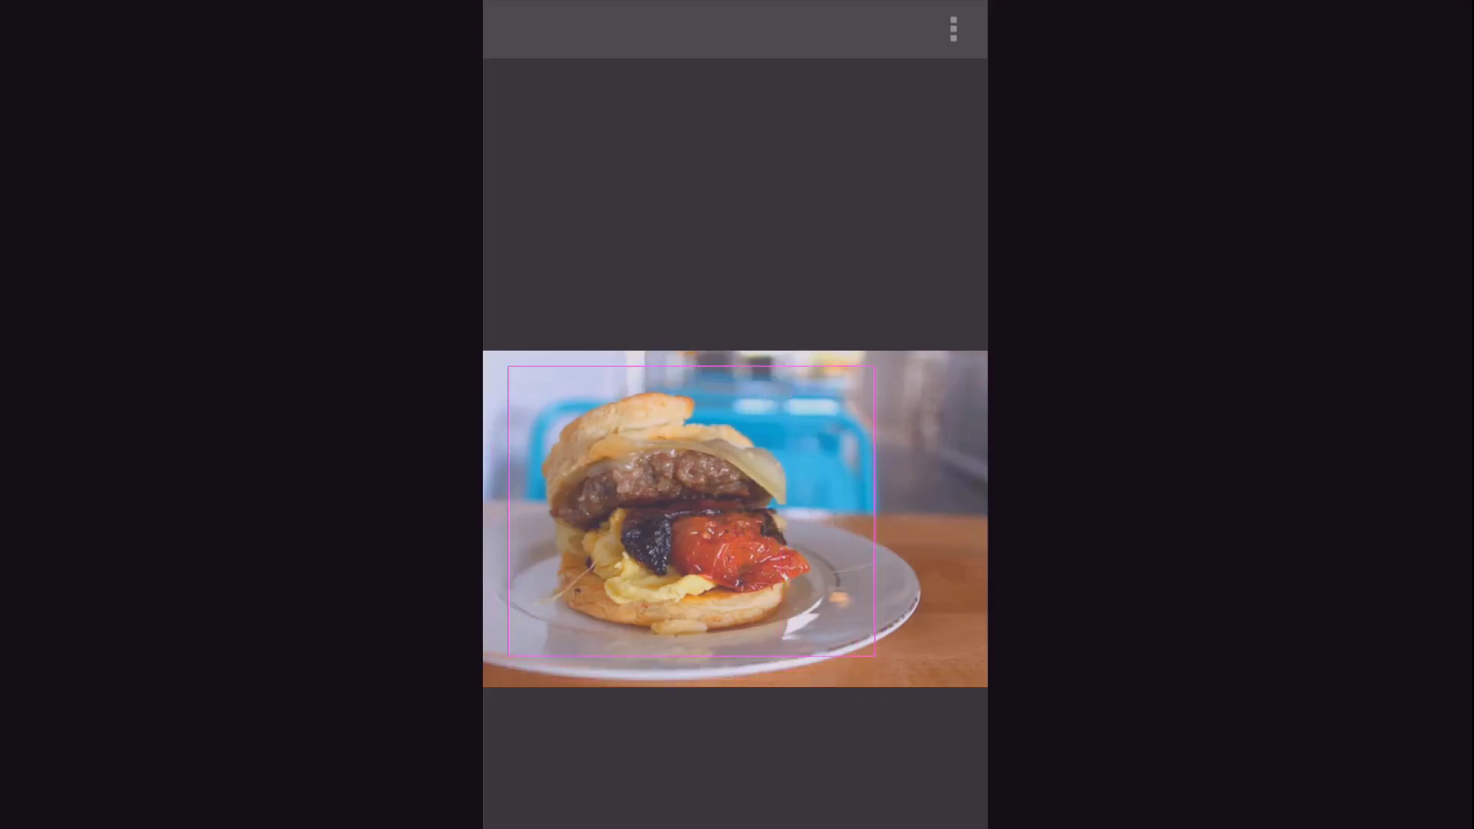
click(954, 29)
click(783, 267)
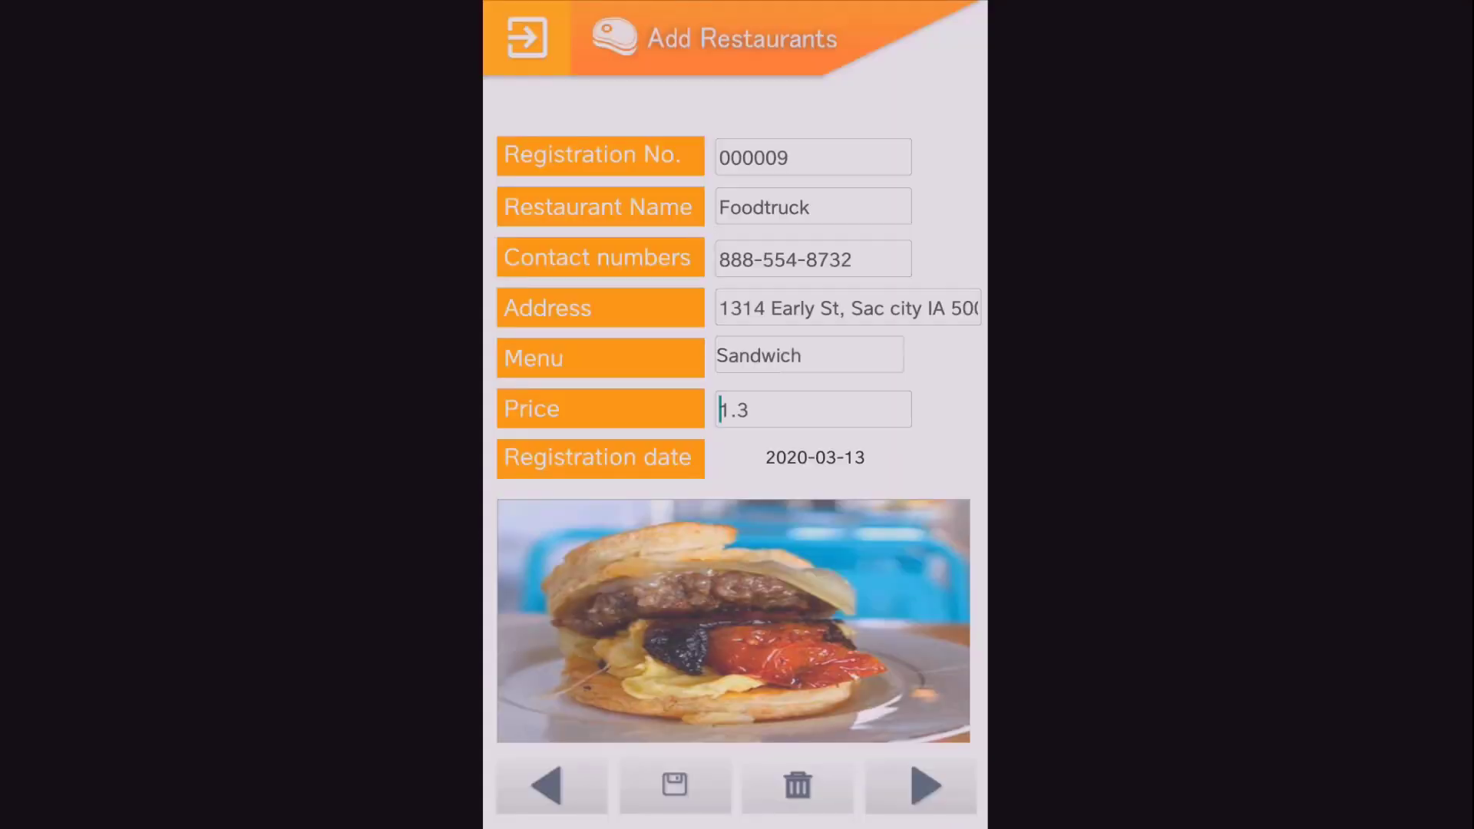
Start a blank record, then page back through Foodtruck, Burger queen and King sushi to Palace Curry
click(675, 785)
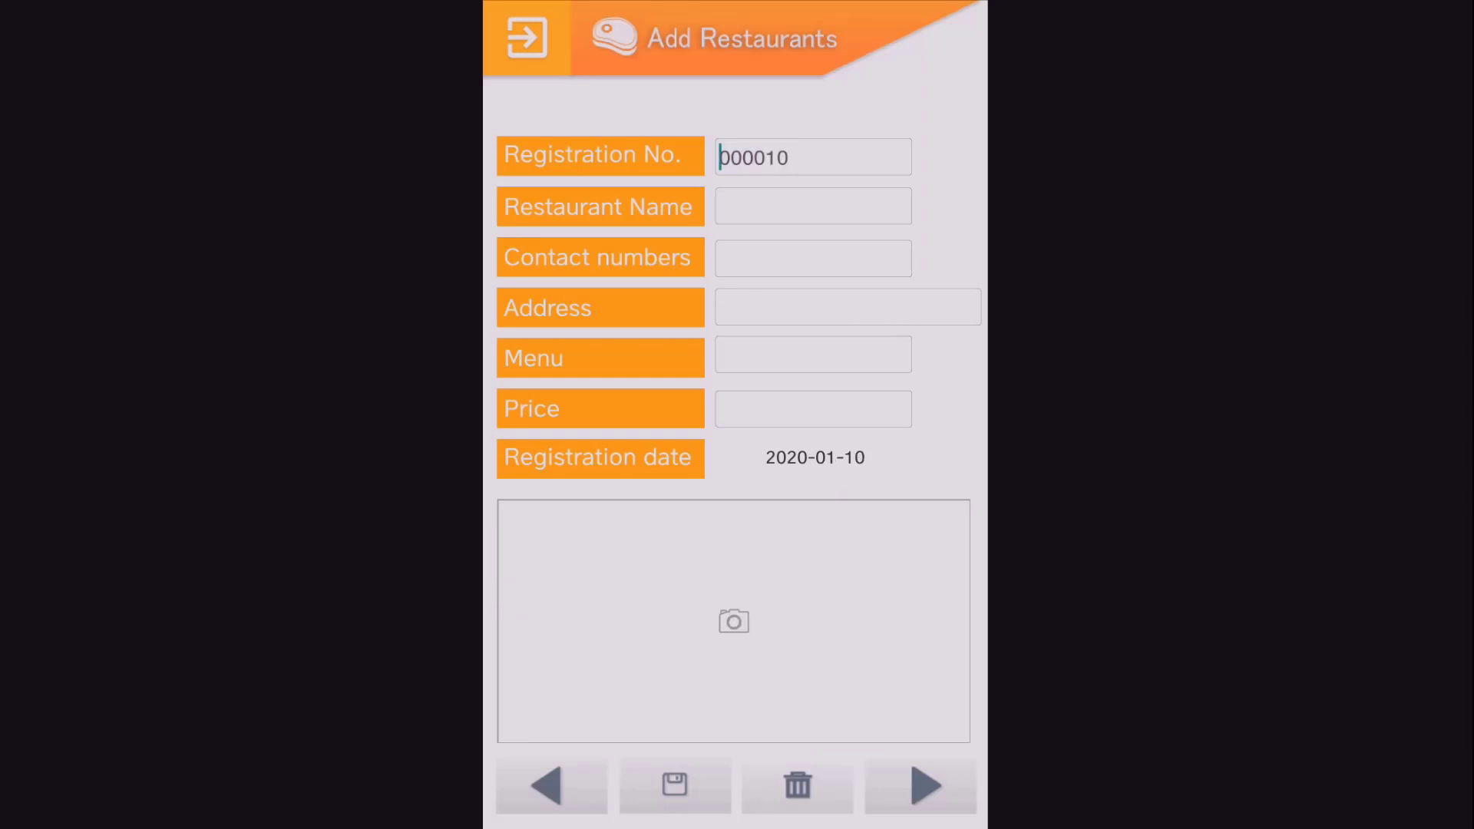
click(545, 784)
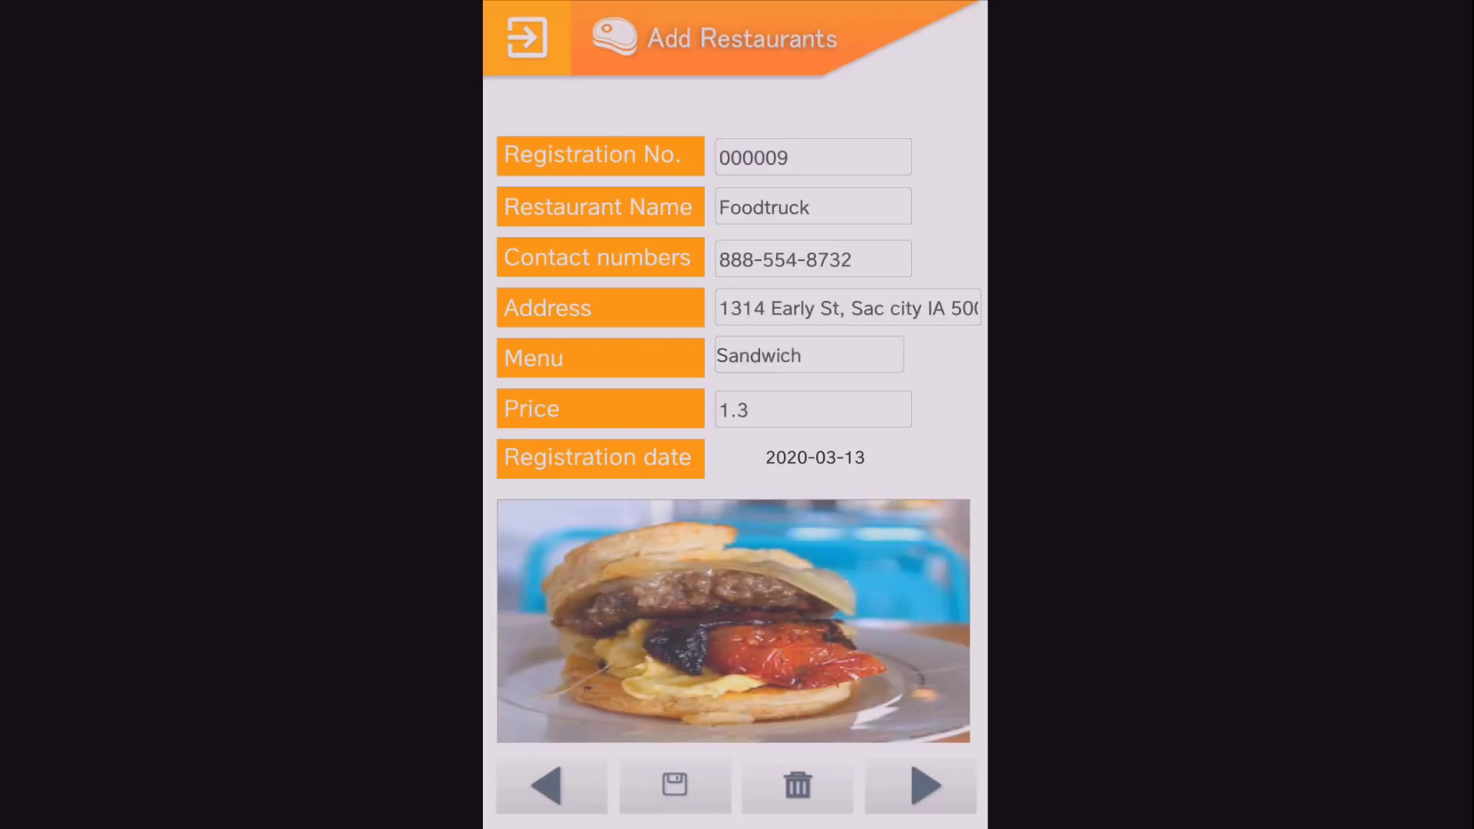
click(545, 784)
click(546, 785)
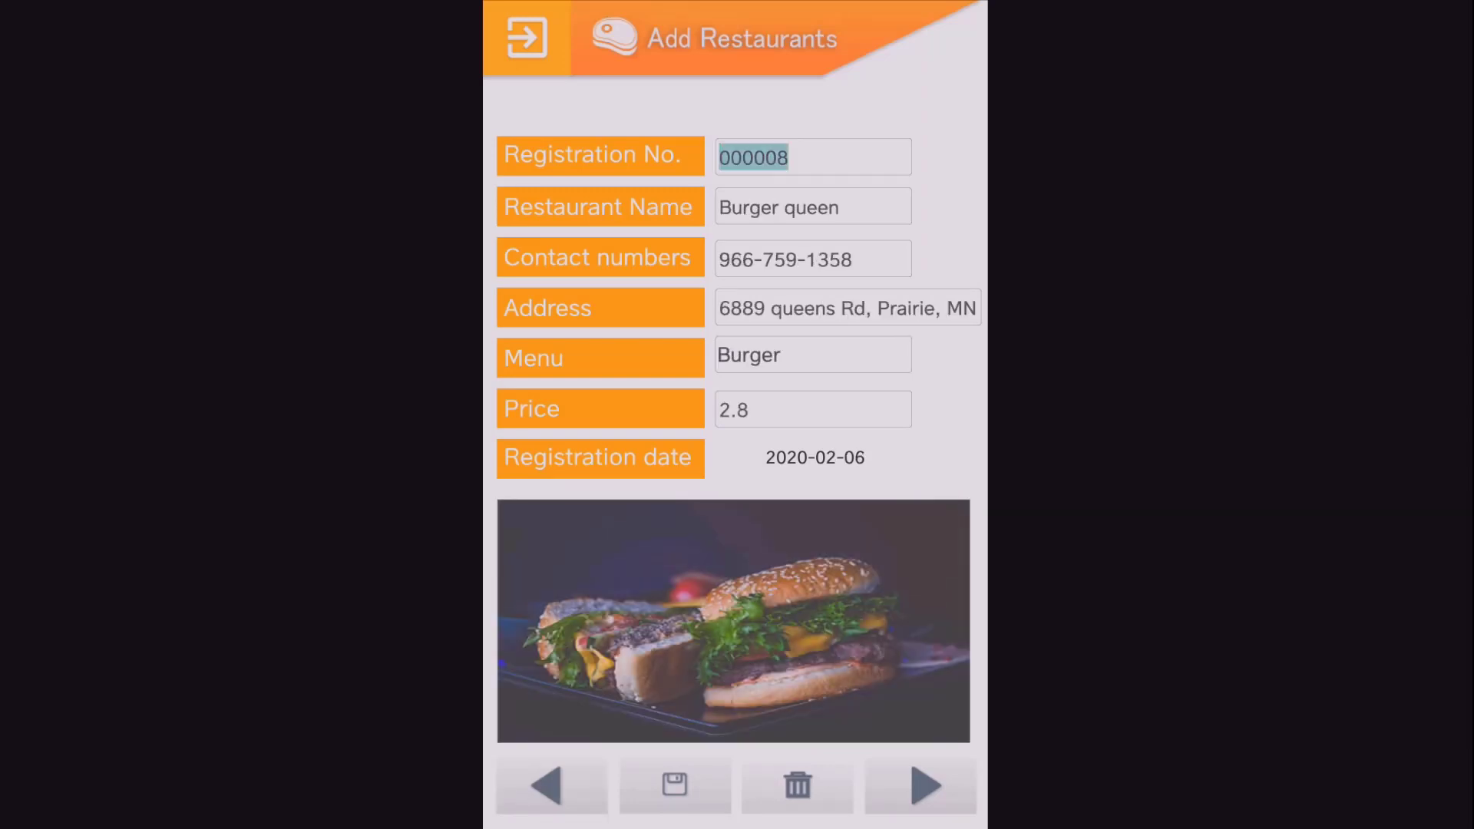
click(546, 785)
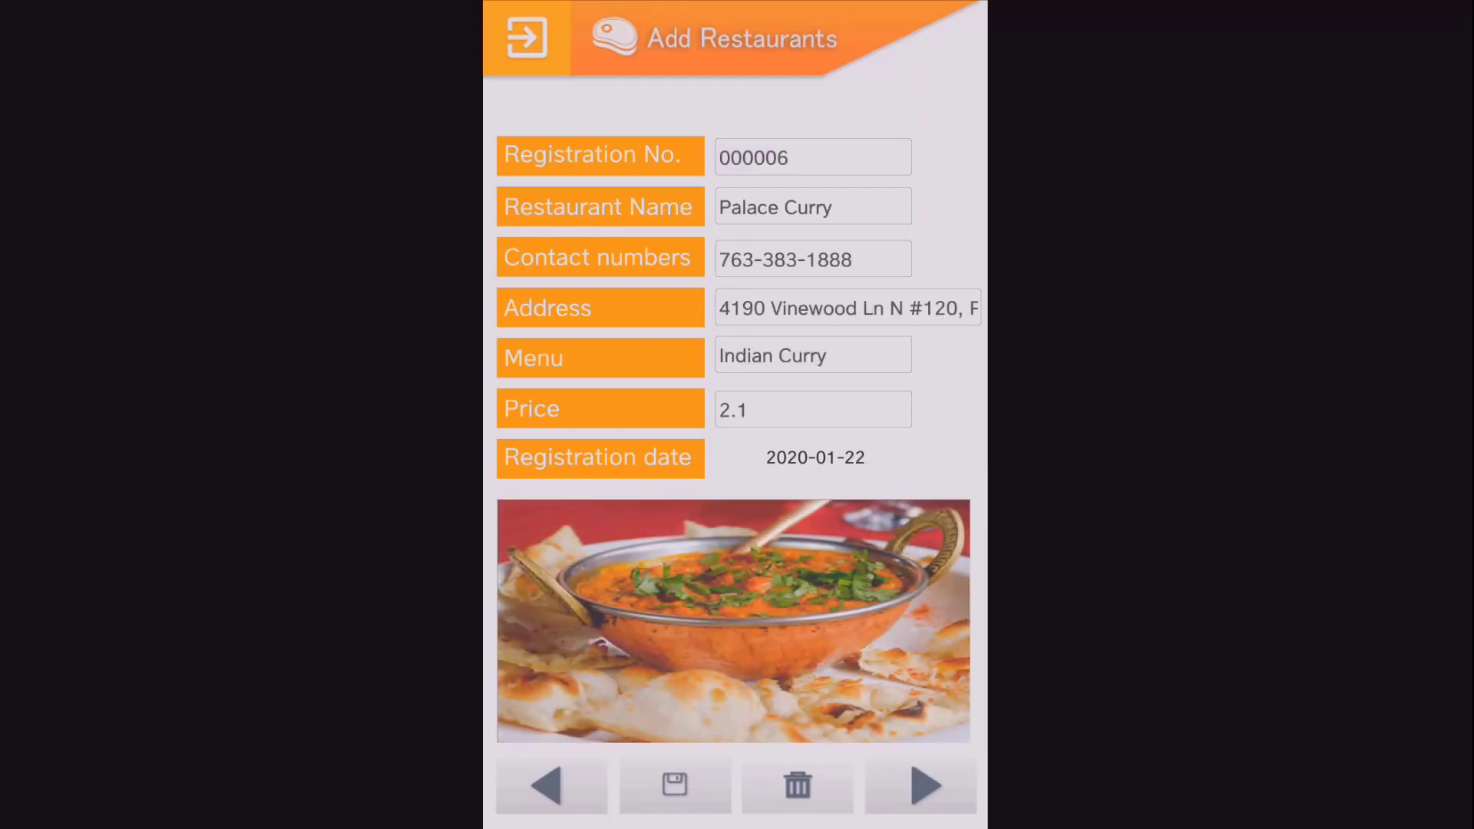
Return from the dialer to the Dolleo's Pasta record and show its address in Maps
click(546, 784)
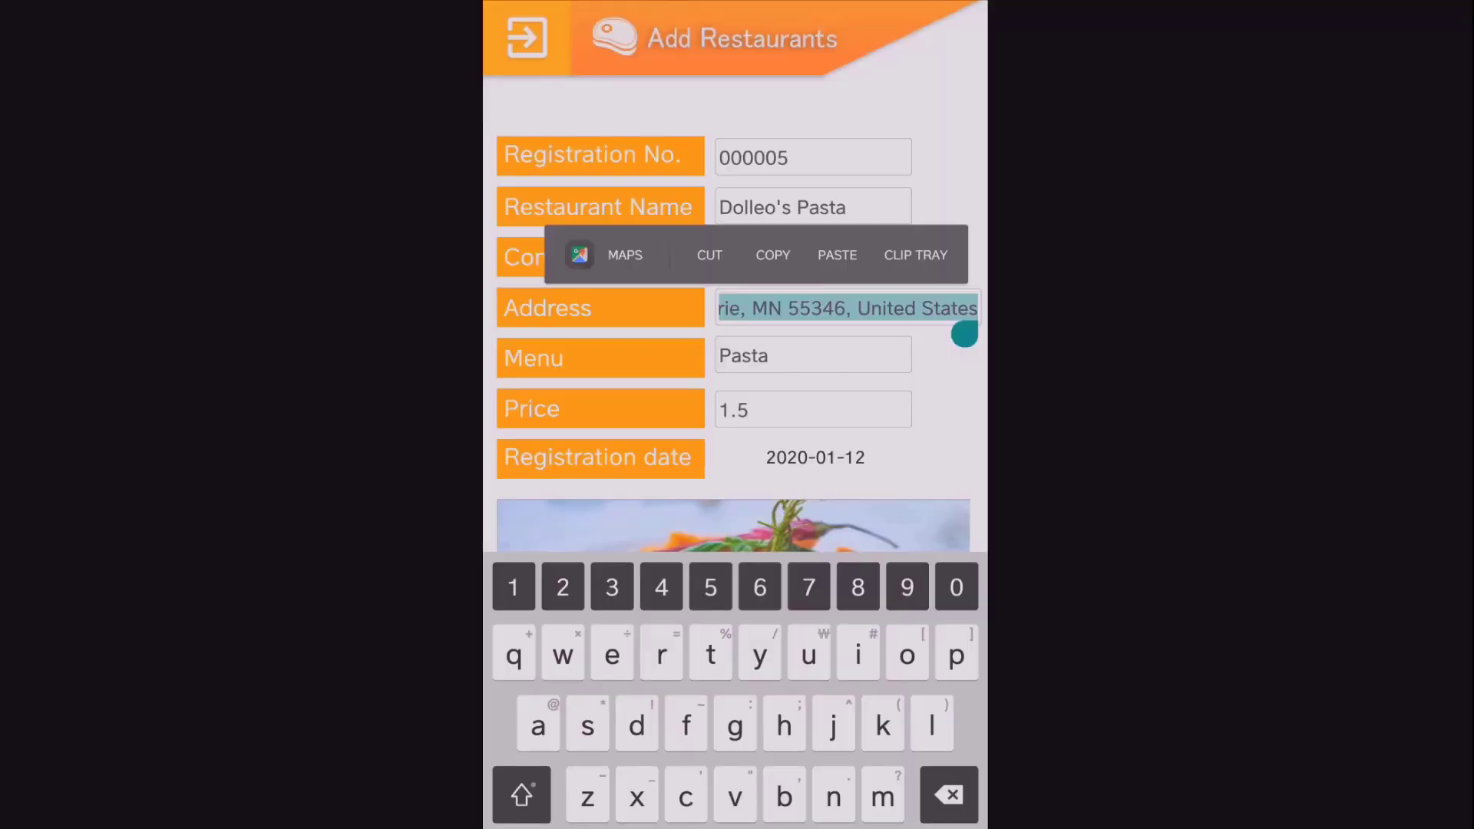
click(614, 254)
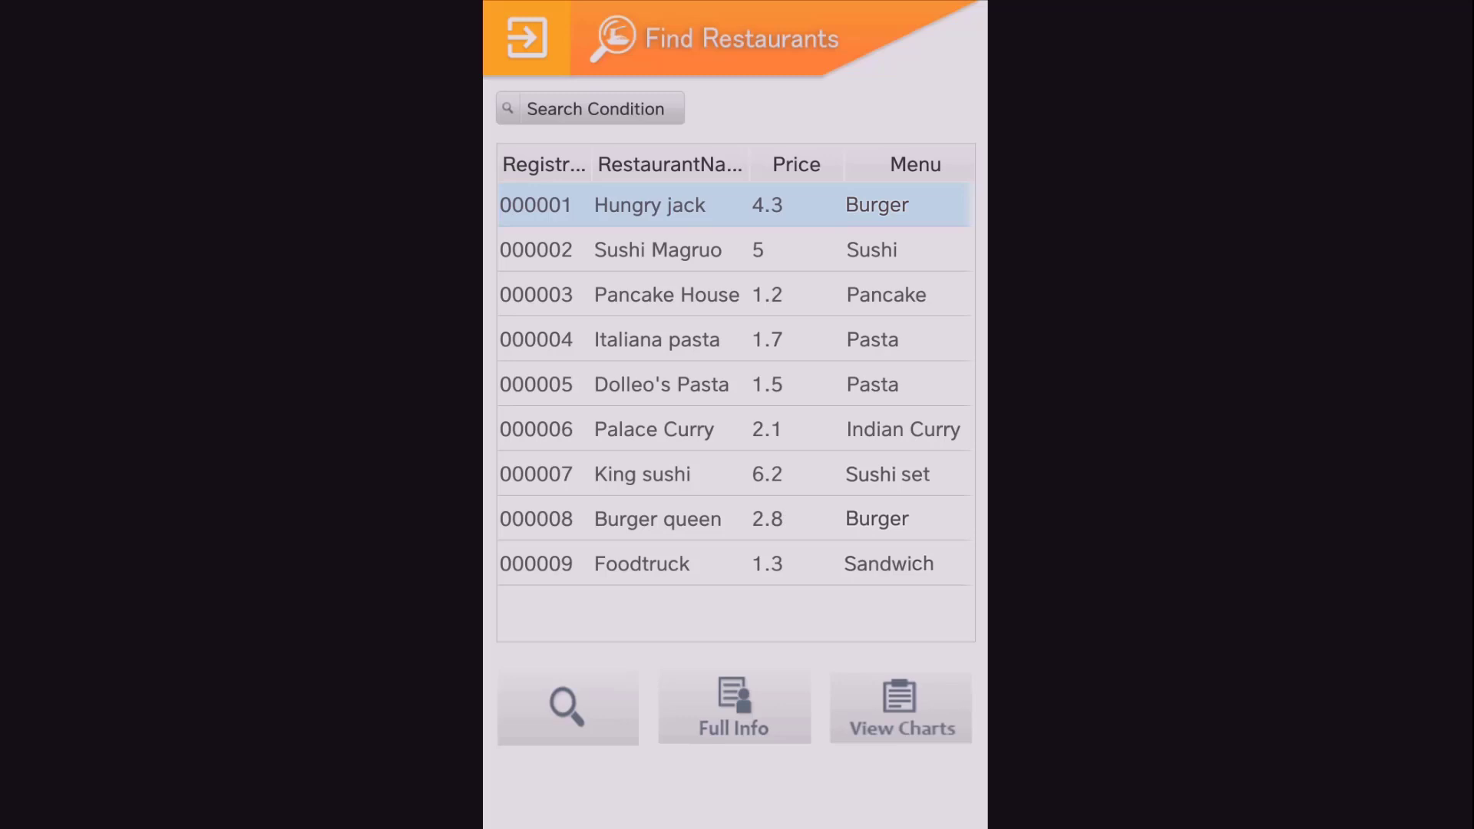
Select Italiana pasta in Find Restaurants and view its full record 000004
click(657, 339)
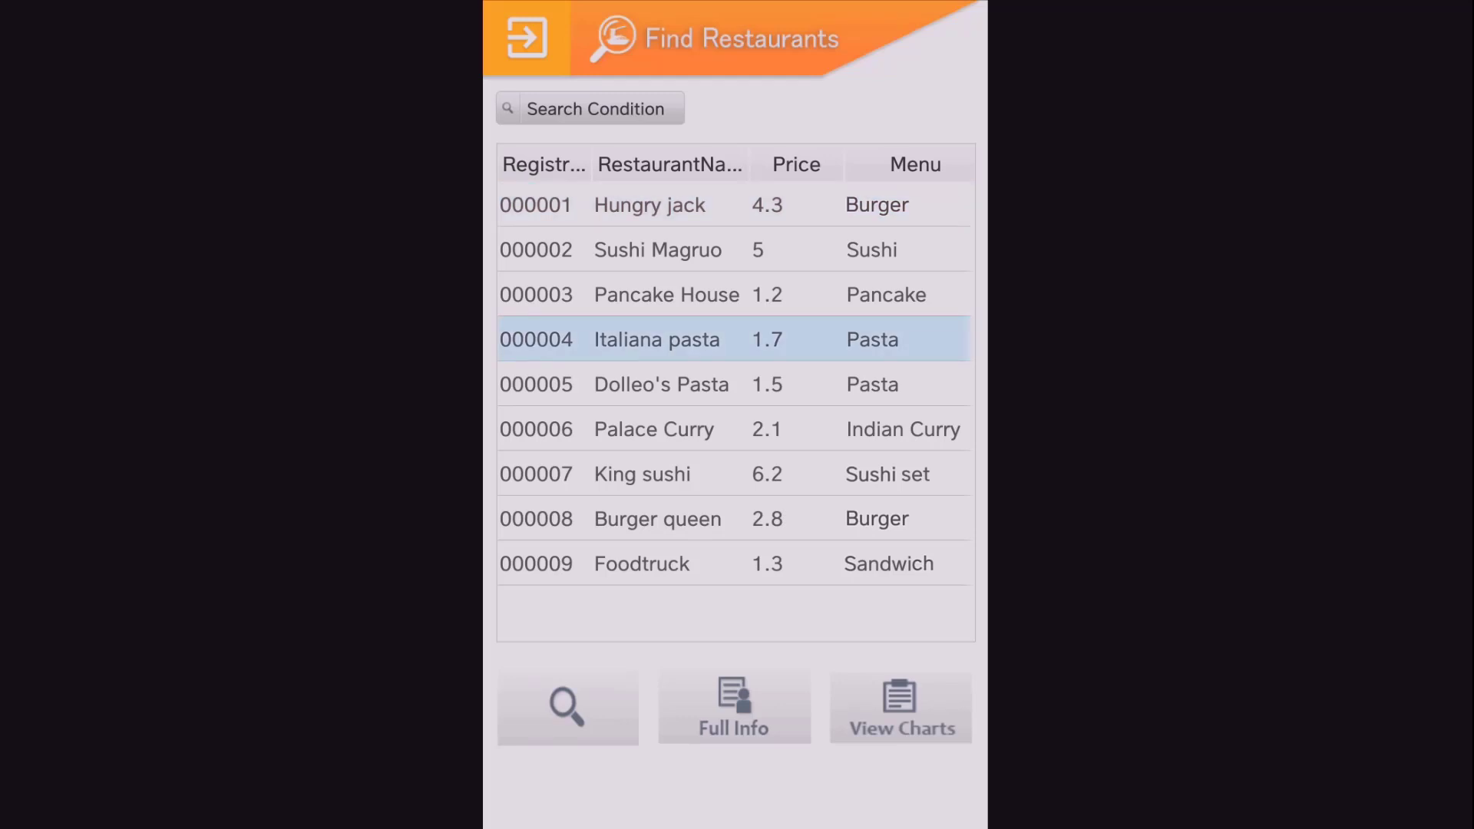
click(734, 706)
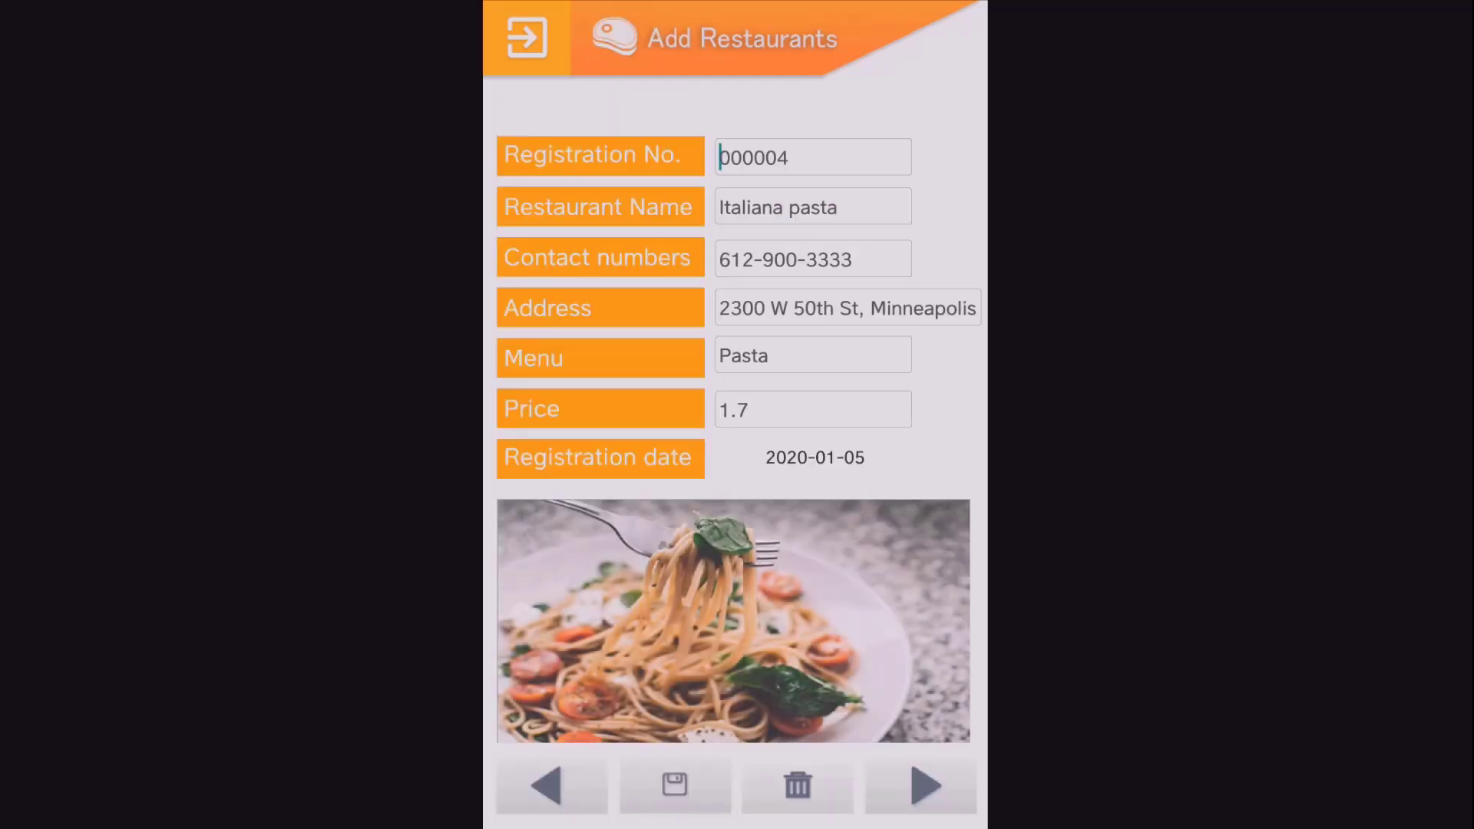